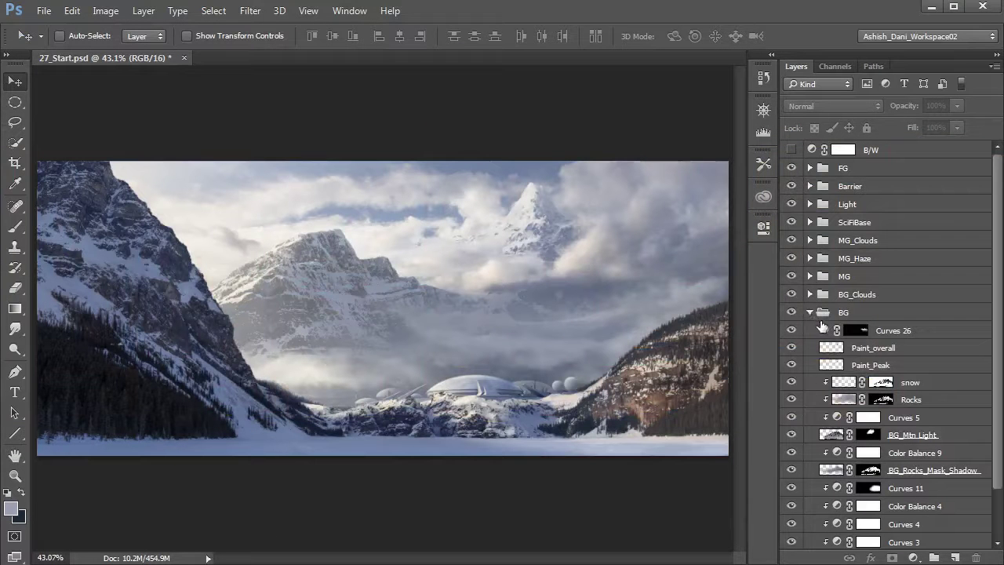
Step: Toggle Paint_overall off and on twice to compare the peak, then select it
left_click(791, 347)
left_click(792, 348)
left_click(791, 348)
left_click(791, 348)
left_click(828, 350)
mouse_move(828, 350)
left_mouse_down()
mouse_move(829, 358)
mouse_move(834, 337)
mouse_move(820, 345)
left_mouse_up()
Step: Select the Curves 26 mask and toggle Curves 26 off and on twice to compare
left_click(805, 332)
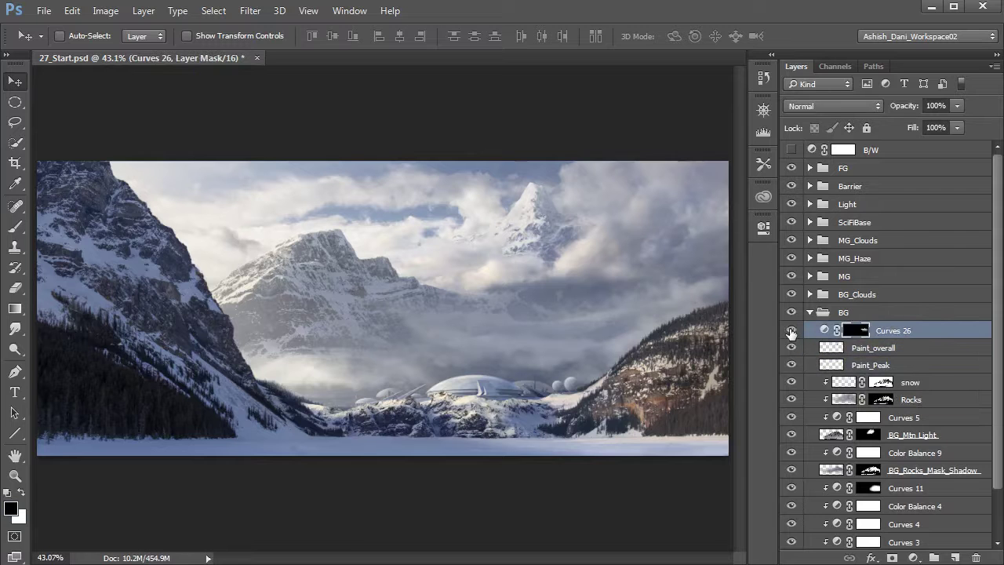
left_click(792, 331)
left_click(791, 330)
left_click(791, 330)
left_click(791, 330)
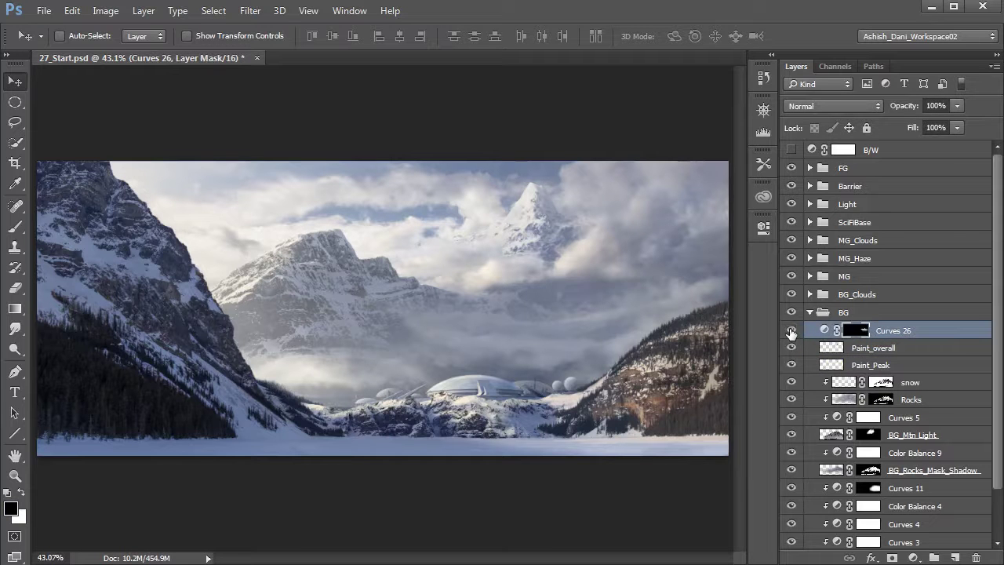
Step: Collapse the BG group, deselect all layers, and expand BG_Clouds
left_click(825, 314)
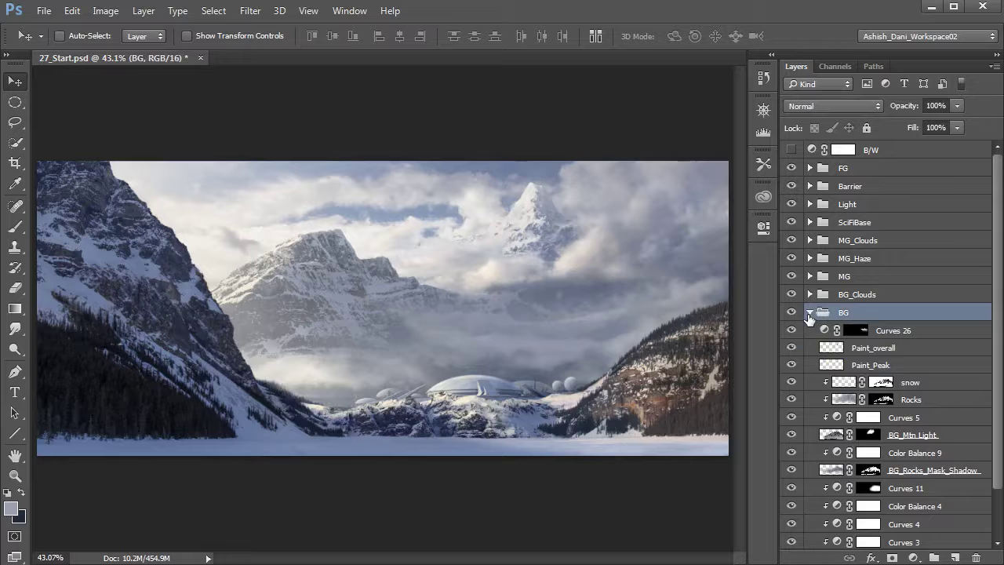
left_click(810, 312)
left_click(823, 415)
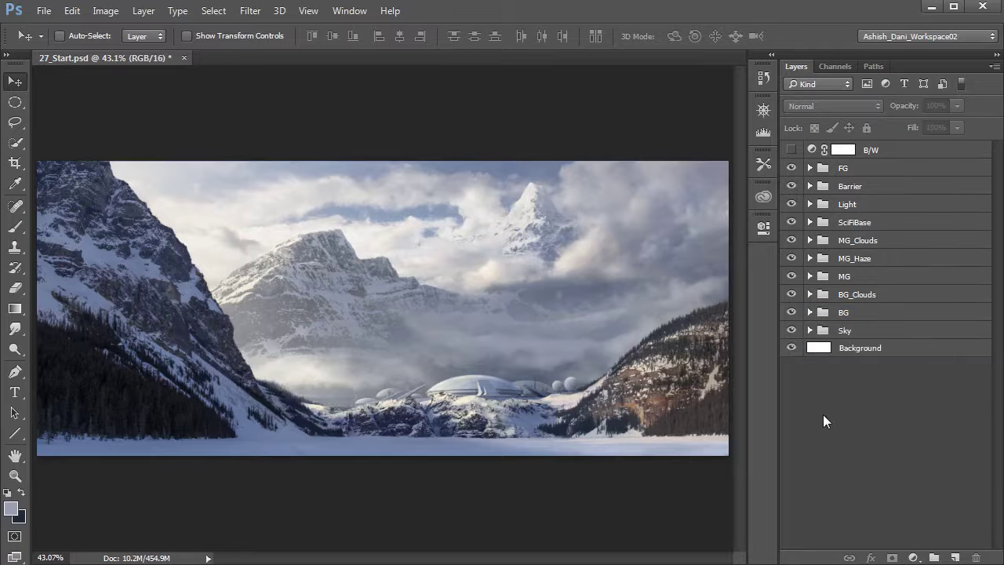
left_click(823, 299)
left_click(809, 295)
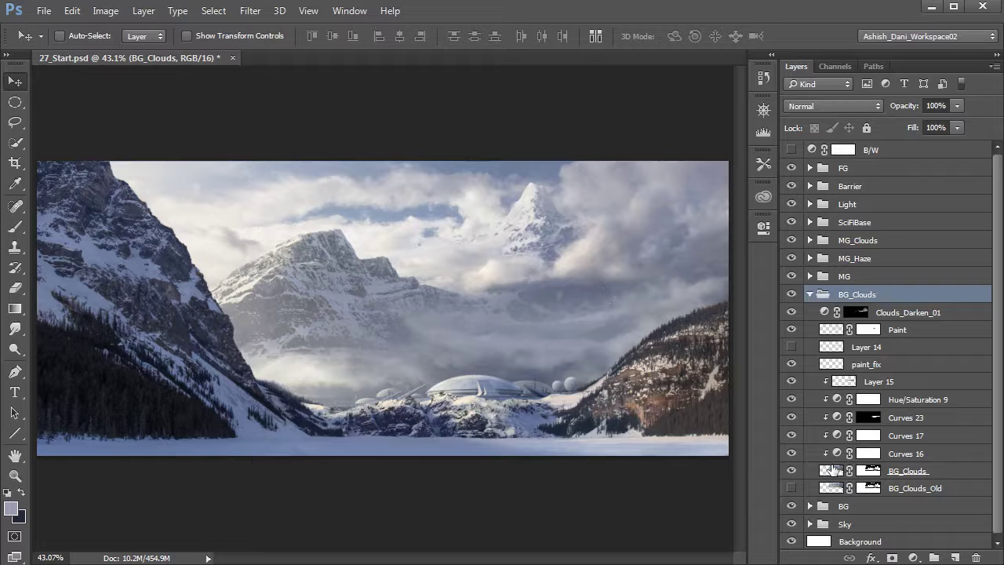
Step: Briefly solo BG_Clouds_Old, then compare with paint_fix hidden at 100% zoom before restoring it
left_click(831, 471)
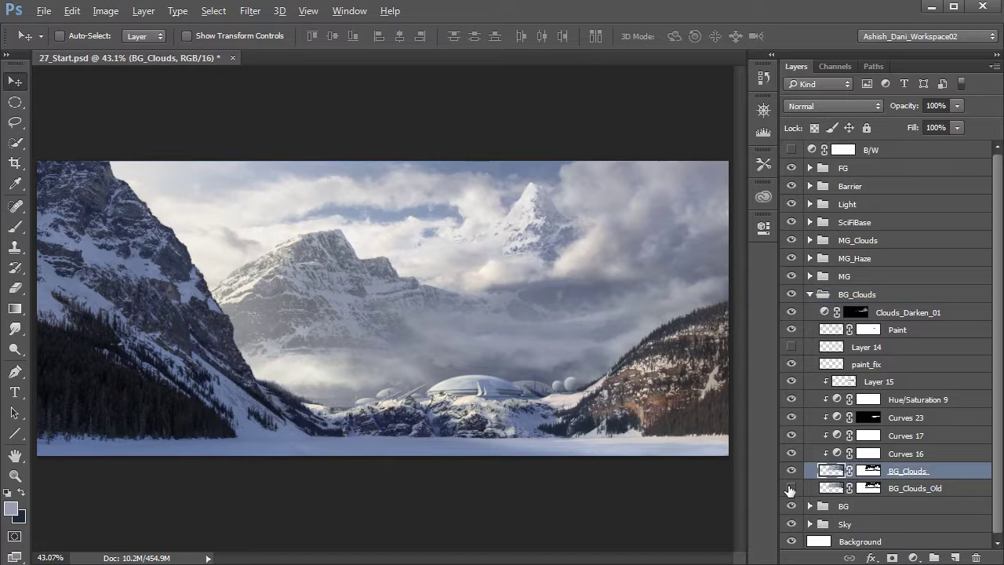
left_click(790, 490, "alt")
left_click(789, 490, "alt")
left_click(841, 365)
left_click(791, 364)
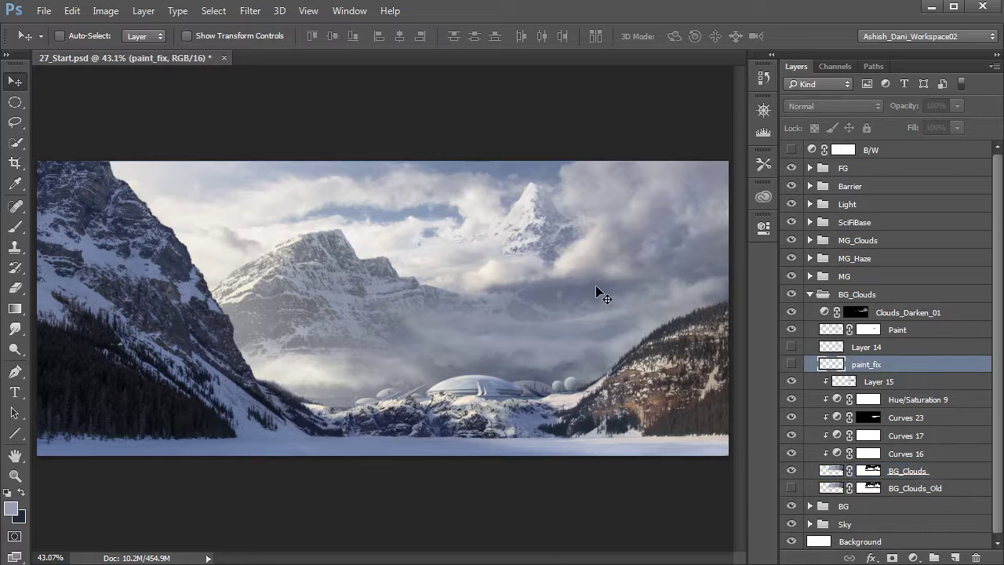
key("ctrl+plus")
key("ctrl+plus")
key("ctrl+plus")
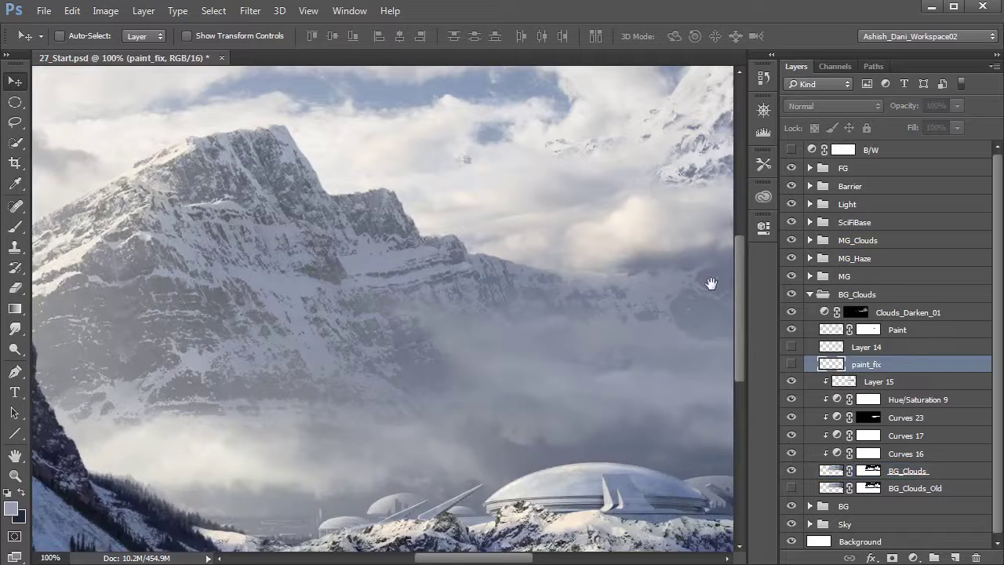
left_click_drag(460, 329, 330, 348)
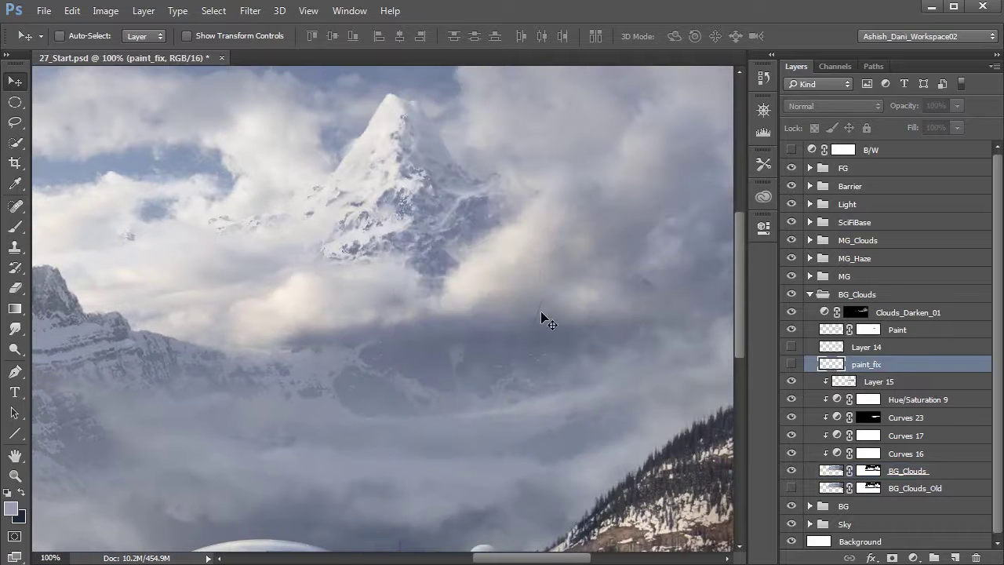
left_click(791, 364)
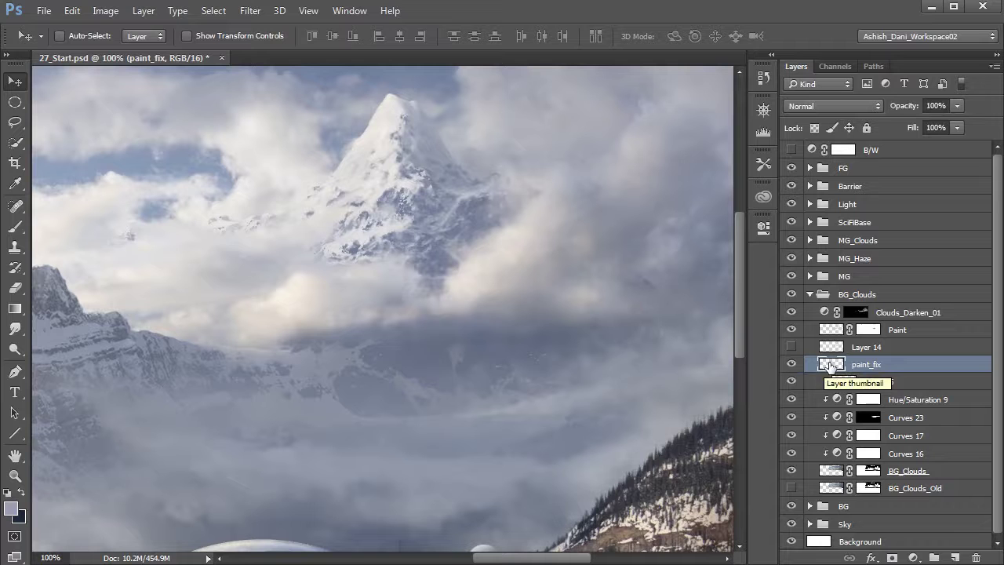
Step: Zoom to fit and toggle the Paint layer off and on twice to compare the clouds
left_click(795, 334)
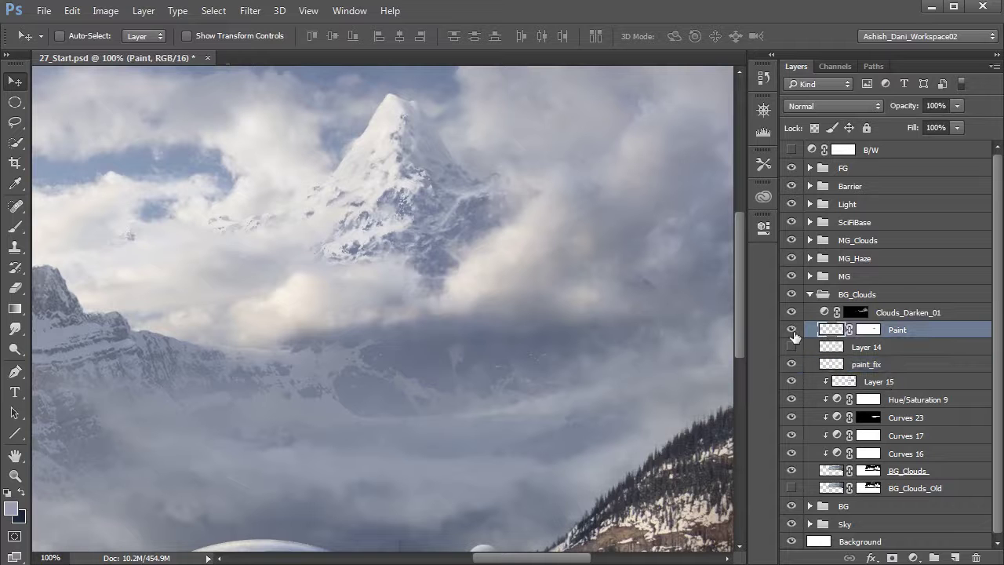
key("ctrl+0")
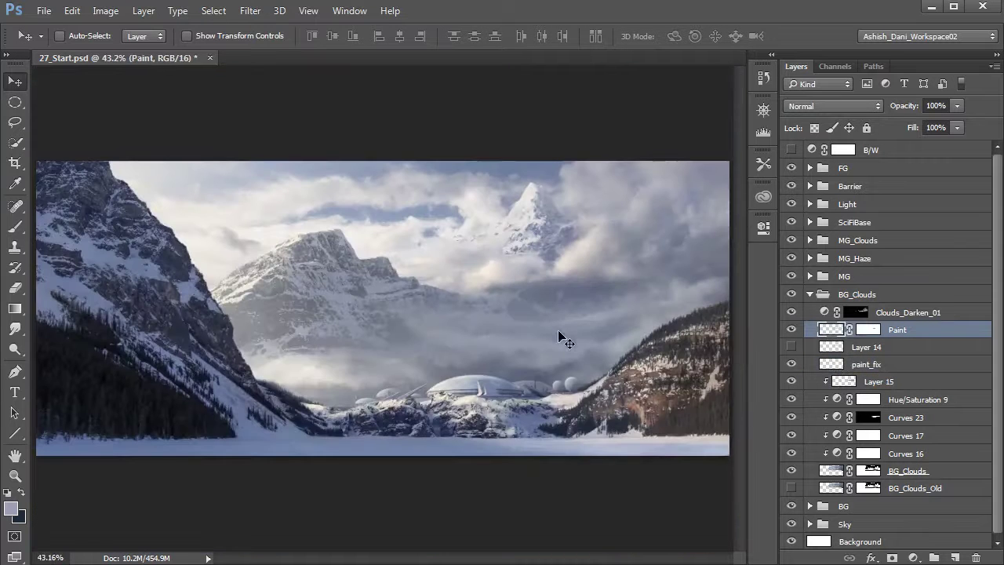
left_click(791, 329)
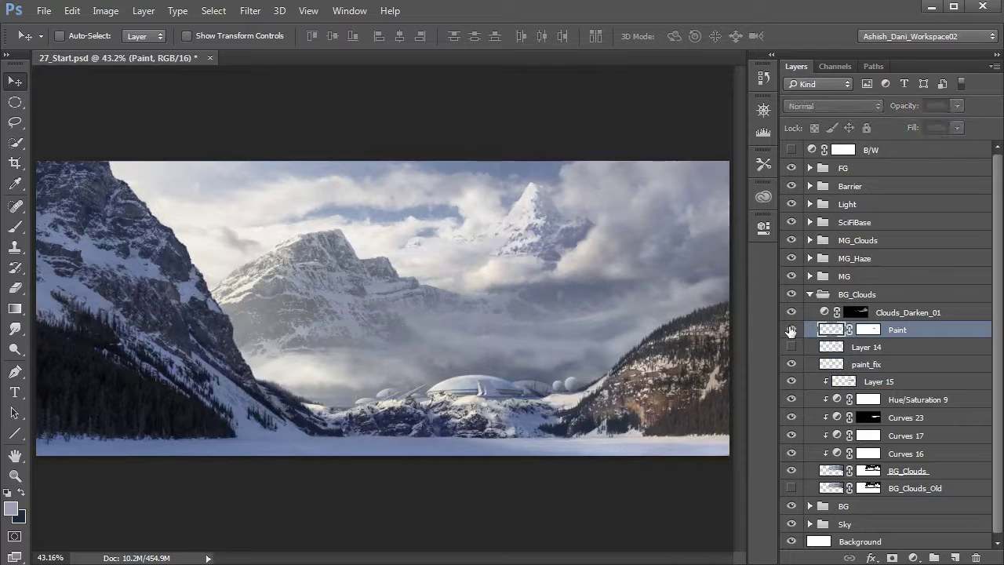
left_click(790, 329)
left_click(790, 329)
left_click(791, 329)
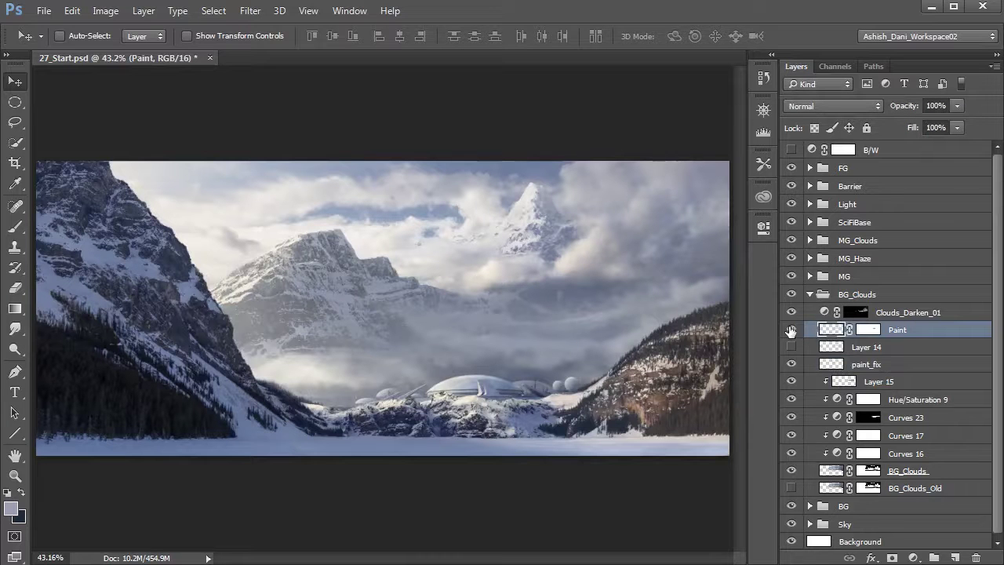
Step: Toggle Clouds_Darken_01 twice and view its mask alone, then collapse BG_Clouds
left_click(823, 312)
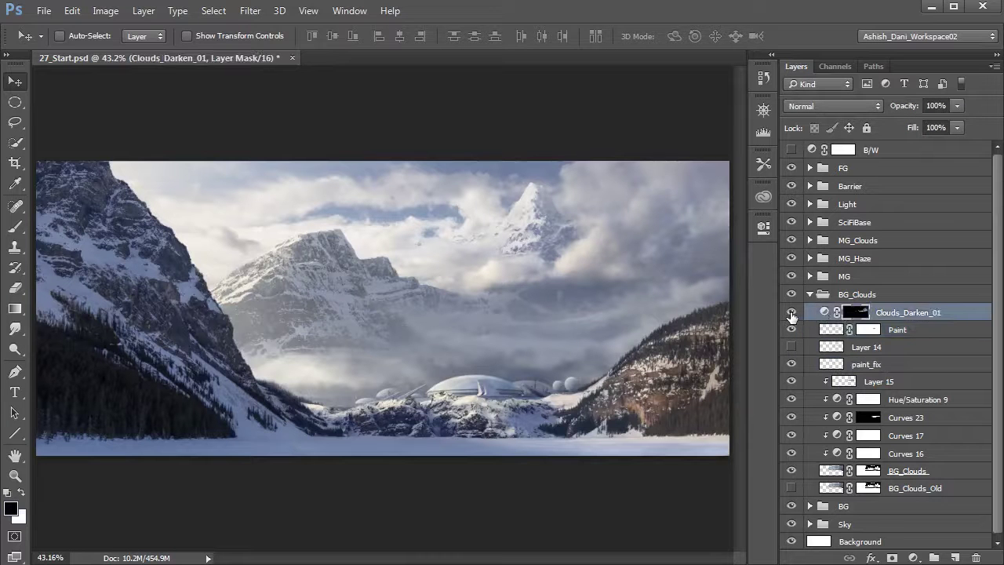
left_click(792, 312)
left_click(791, 312)
left_click(791, 312)
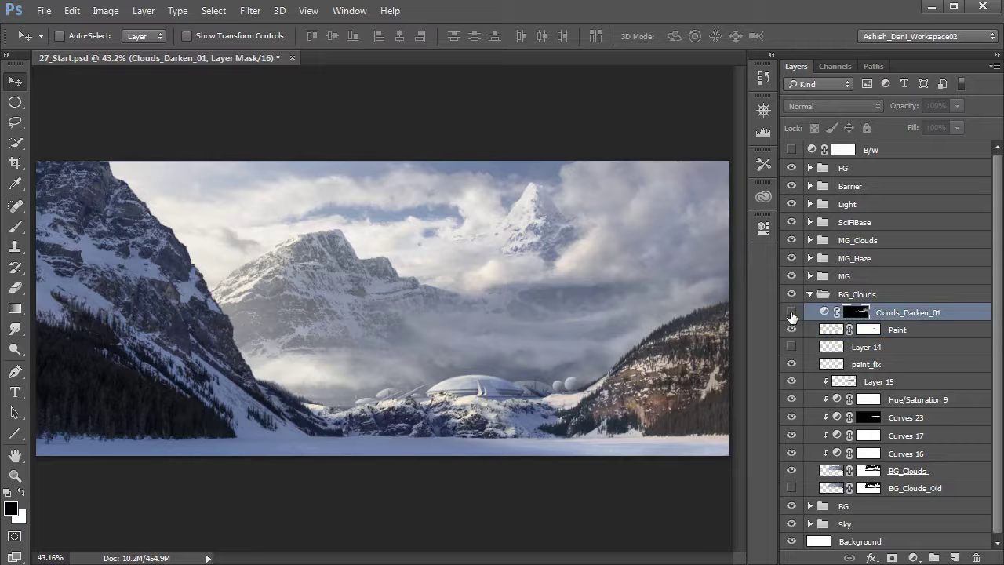
left_click(791, 312)
left_click(823, 312)
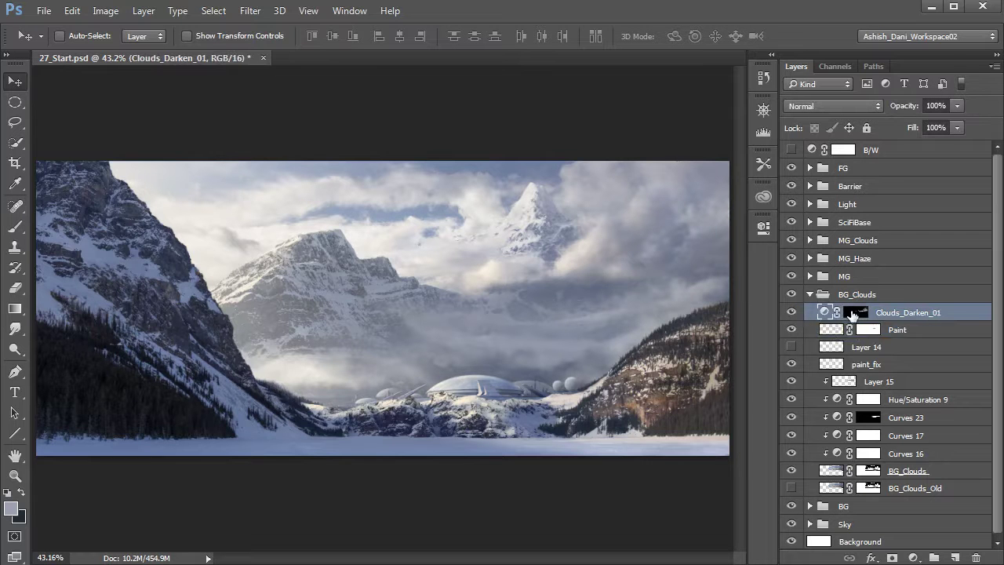
left_click(853, 312, "alt")
left_click(853, 313, "alt")
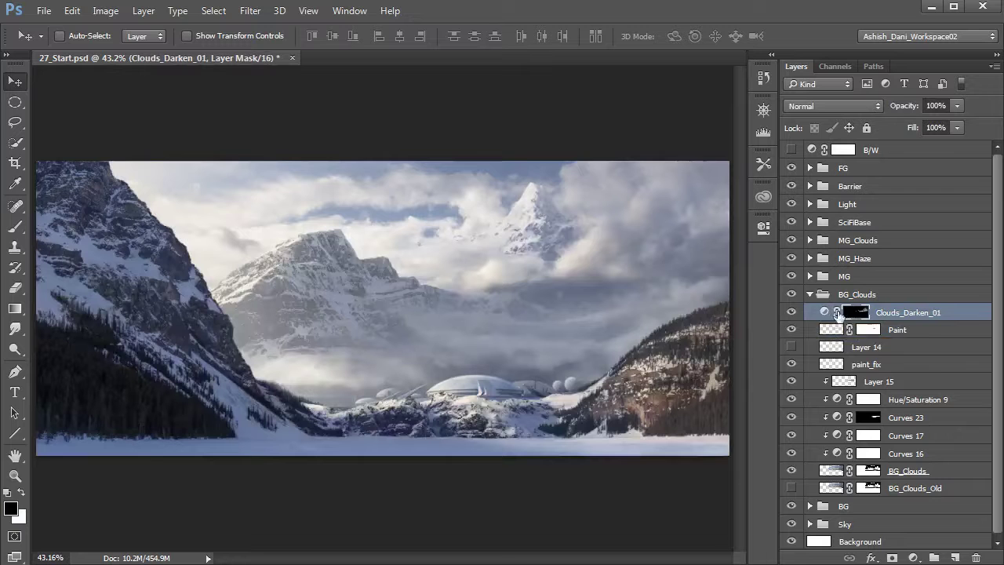
left_click(822, 295)
left_click(810, 294)
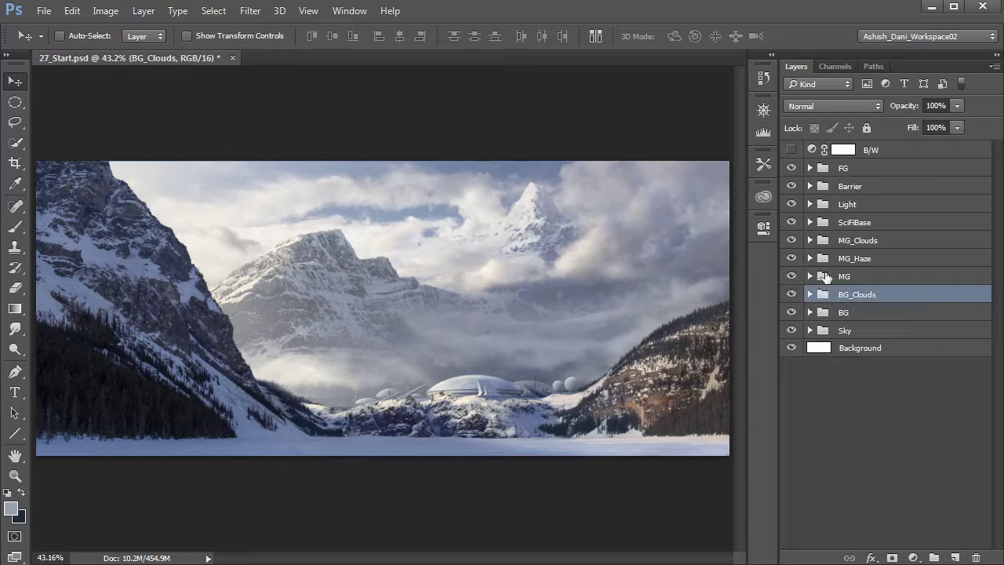
Step: Expand MG_Haze, compare the haze with Layer 40 hidden and shown, then collapse it
left_click(825, 262)
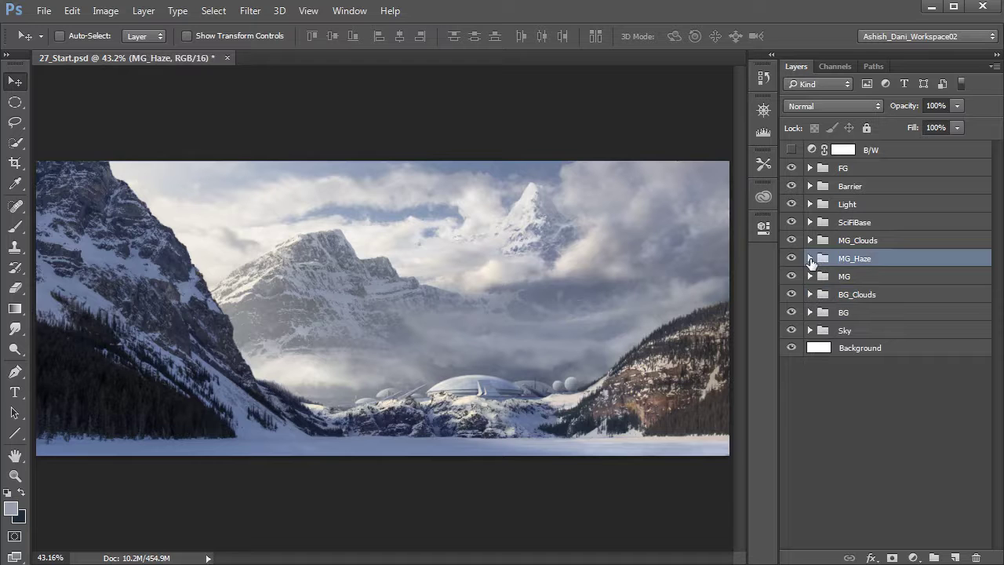
left_click(810, 258)
left_click(828, 280)
left_click(789, 276)
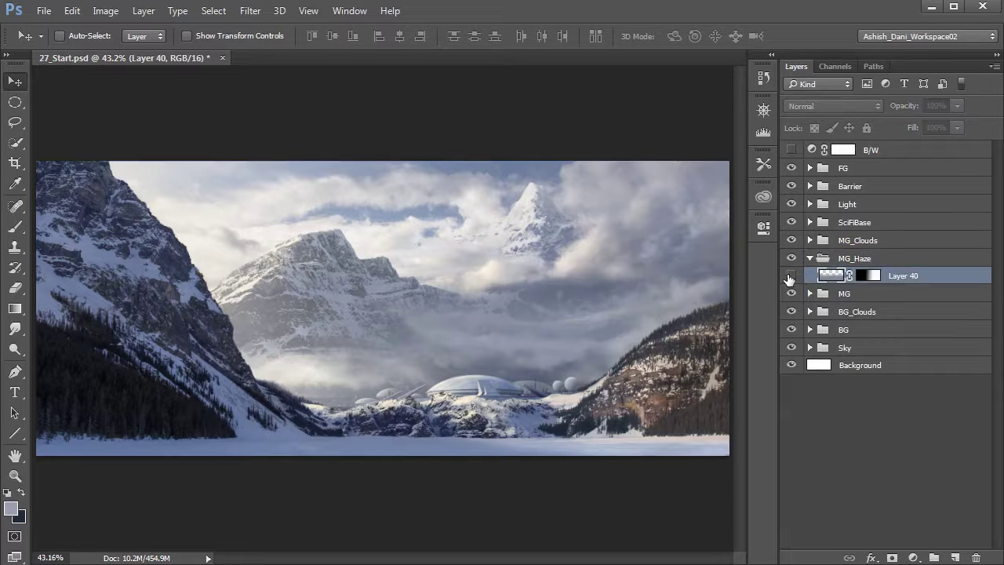
left_click(790, 276)
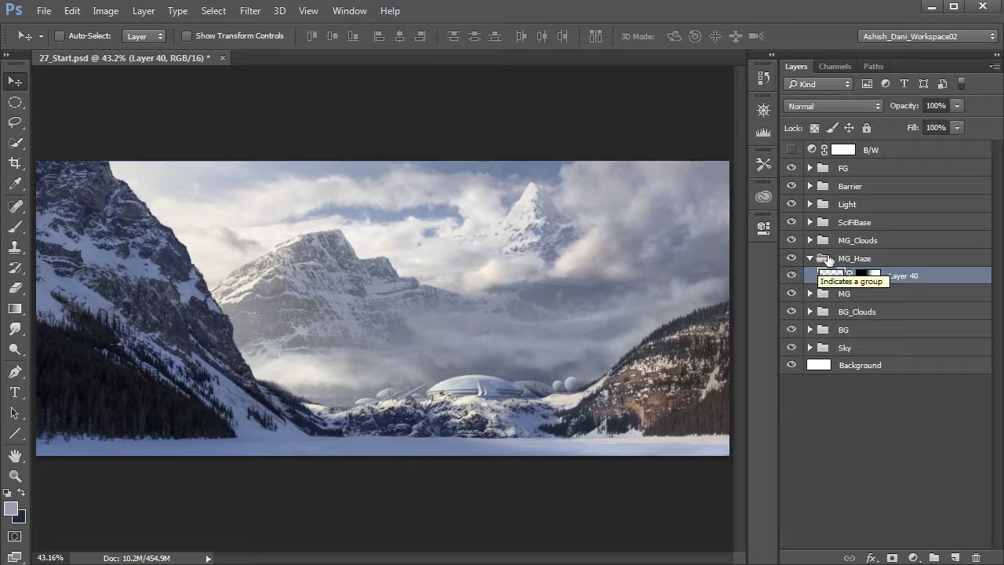
left_click(821, 261)
left_click(810, 259)
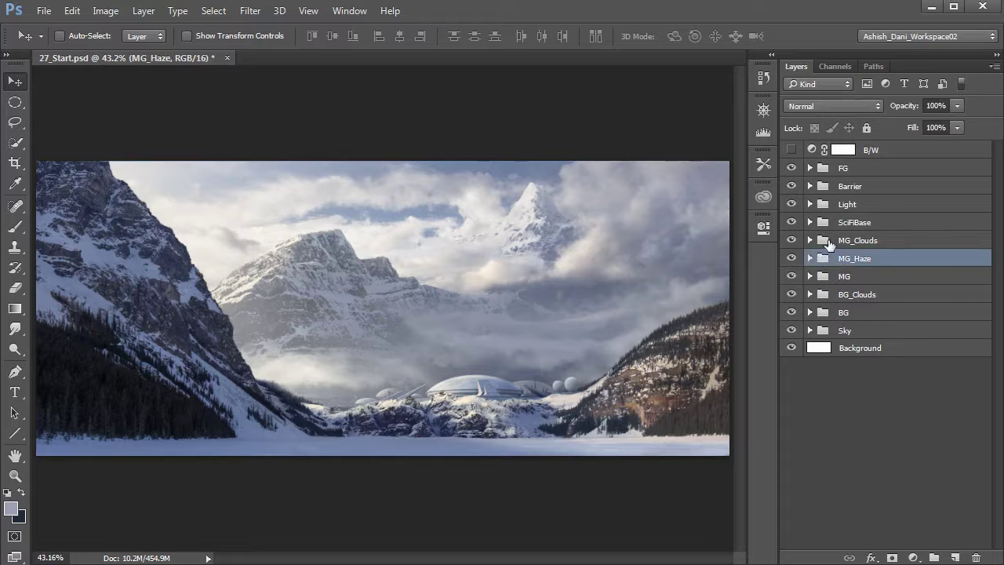
Step: Expand MG_Clouds and briefly solo Clouds_MG_Bottom_Old before restoring all layers
left_click(828, 242)
left_click(810, 242)
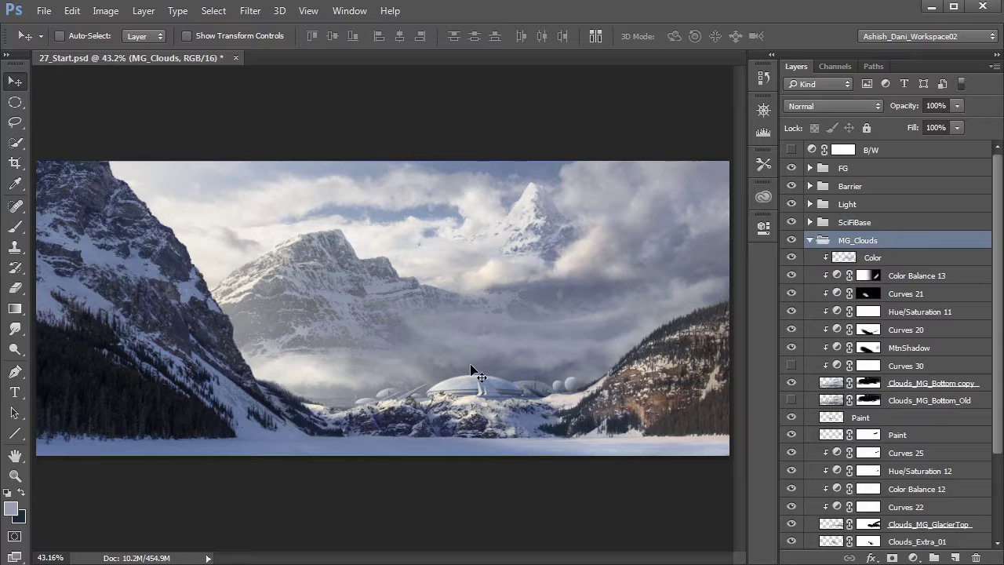
left_click(791, 403, "alt")
left_click(791, 402, "alt")
Step: Toggle the MtnShadow layer off and on twice to compare the scene, leaving it visible
left_click(838, 350)
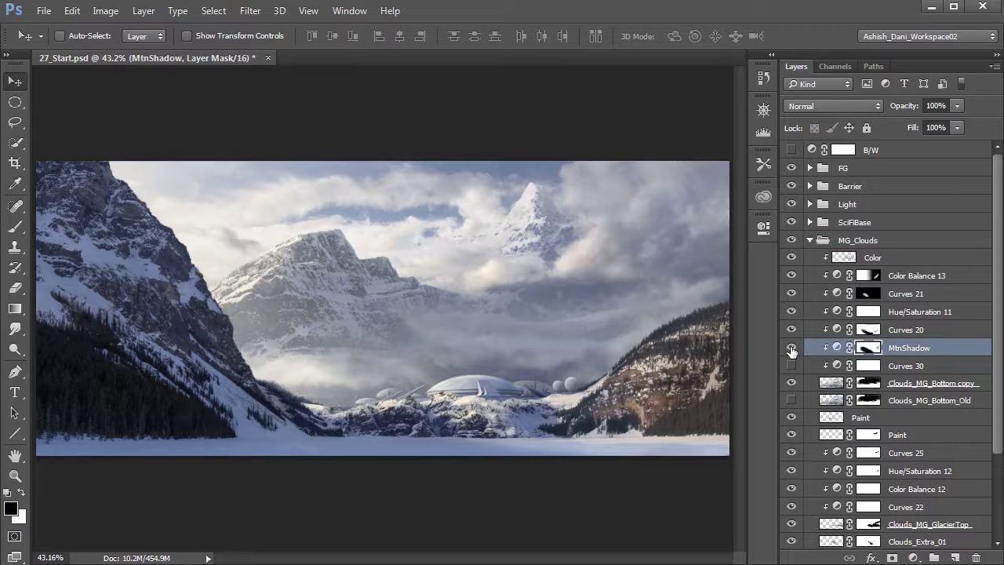
left_click(792, 349)
left_click(792, 349)
left_click(791, 349)
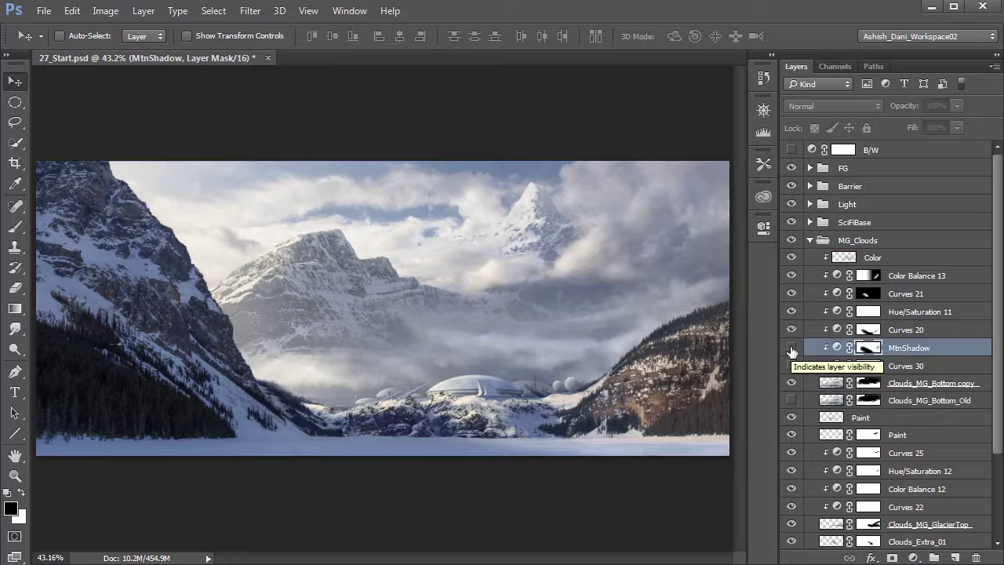
left_click(792, 349)
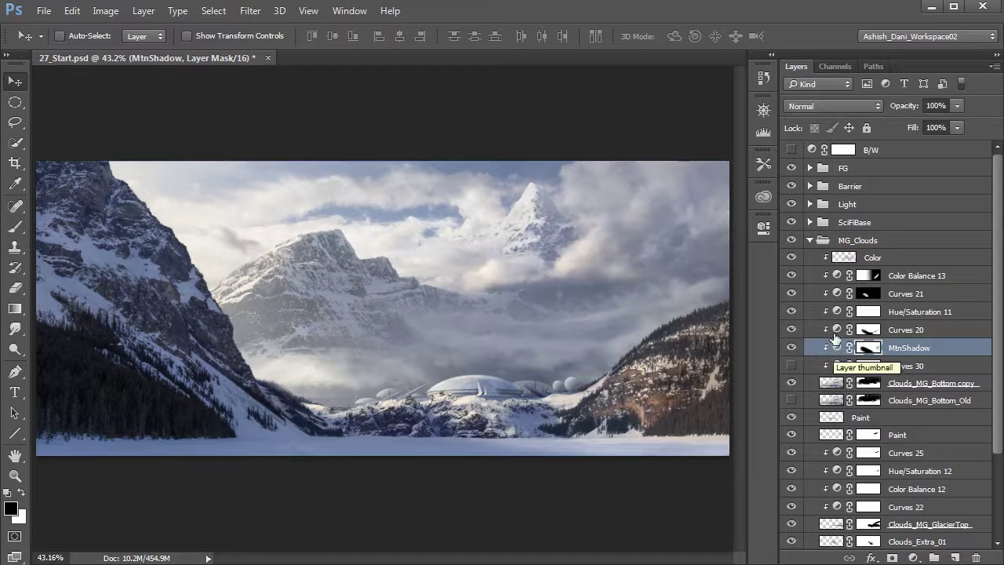
Step: Hide and show the Color layer to judge its effect, then collapse MG_Clouds
left_click(840, 260)
left_click(790, 259)
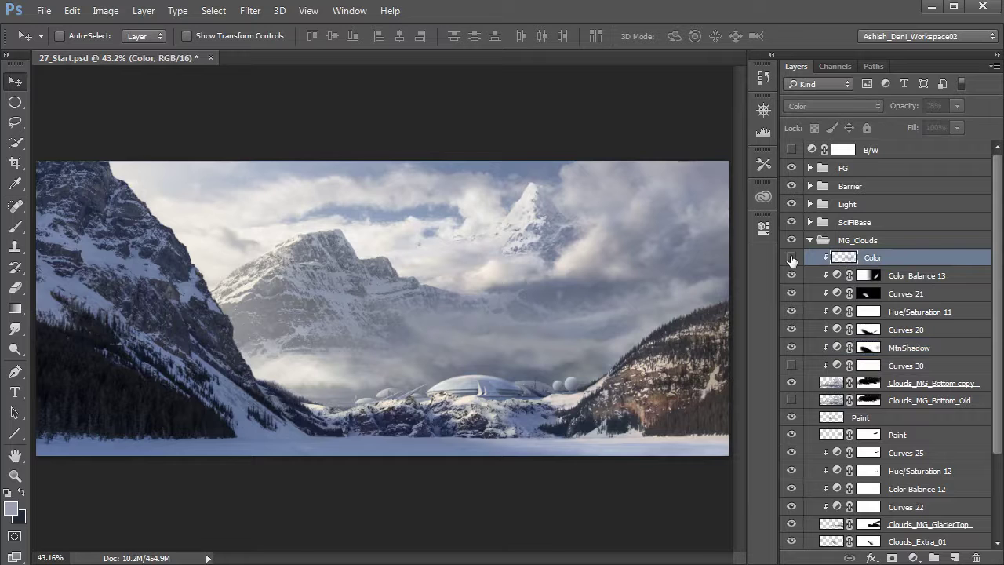
left_click(790, 259)
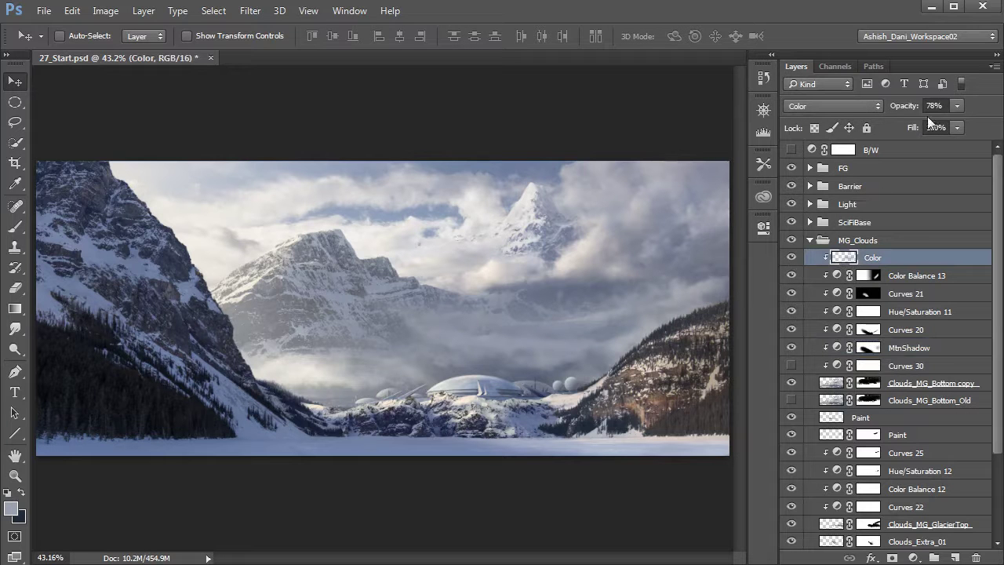
left_click(866, 240)
left_click(810, 240)
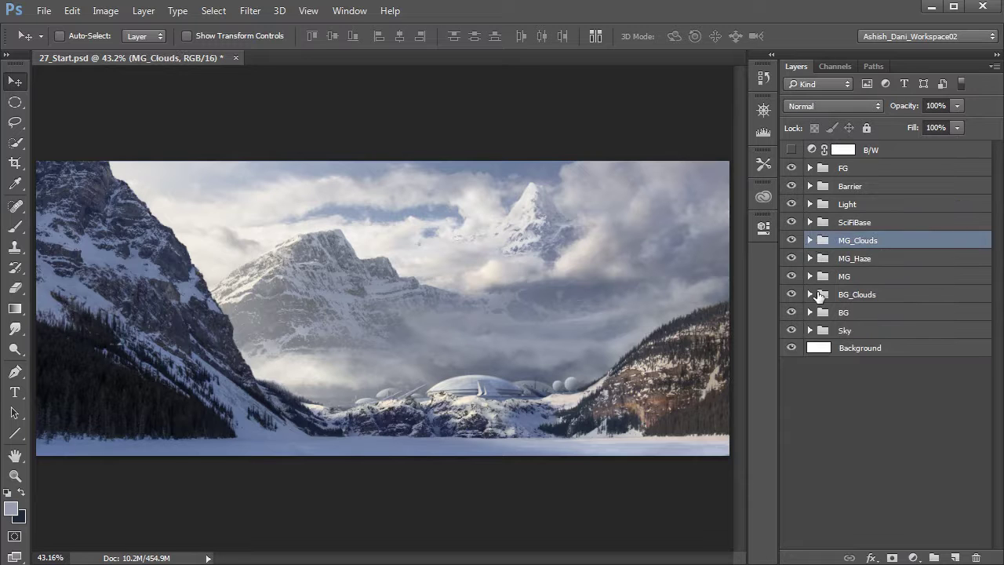
left_click(813, 223)
left_click(810, 223)
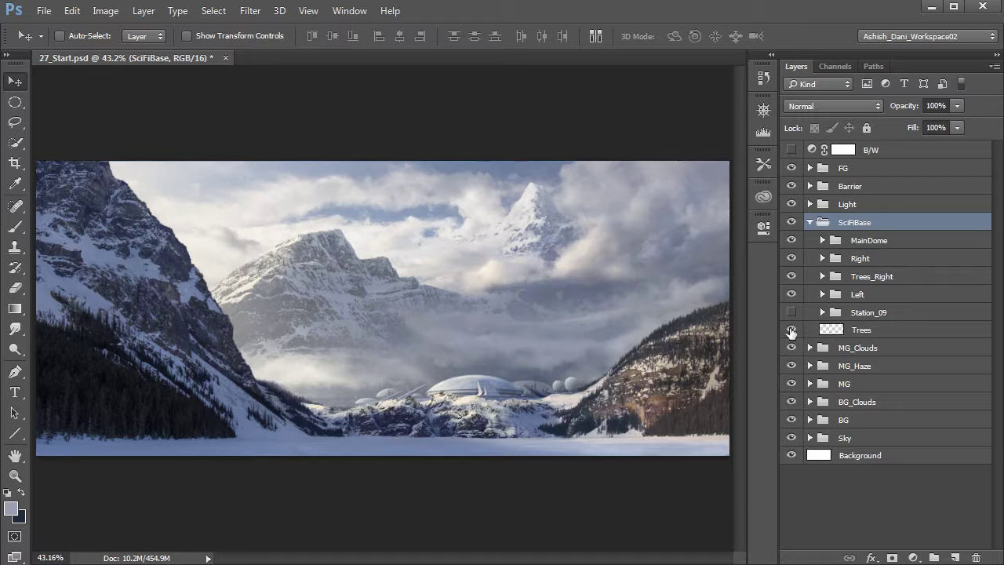
left_click(810, 223)
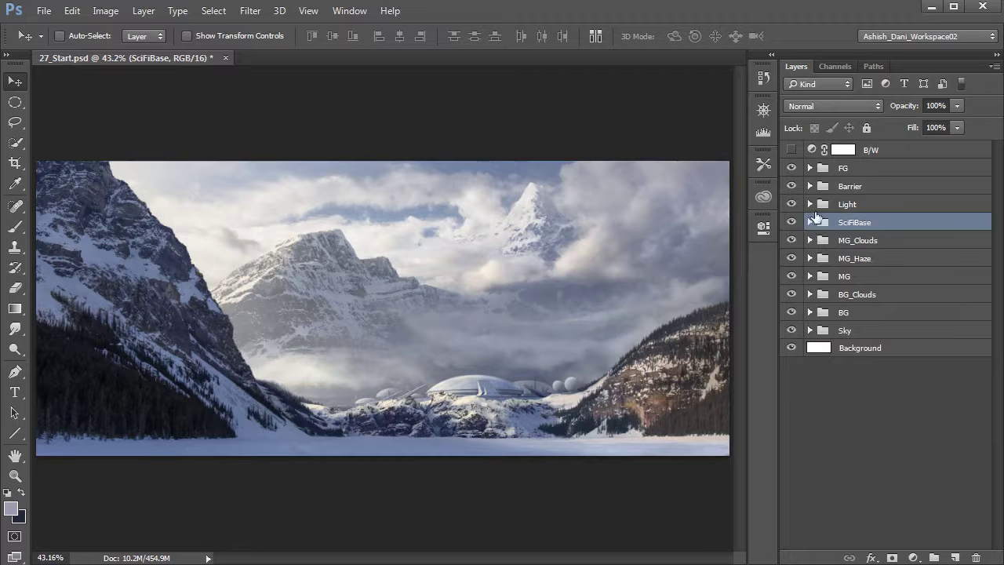
left_click(816, 171)
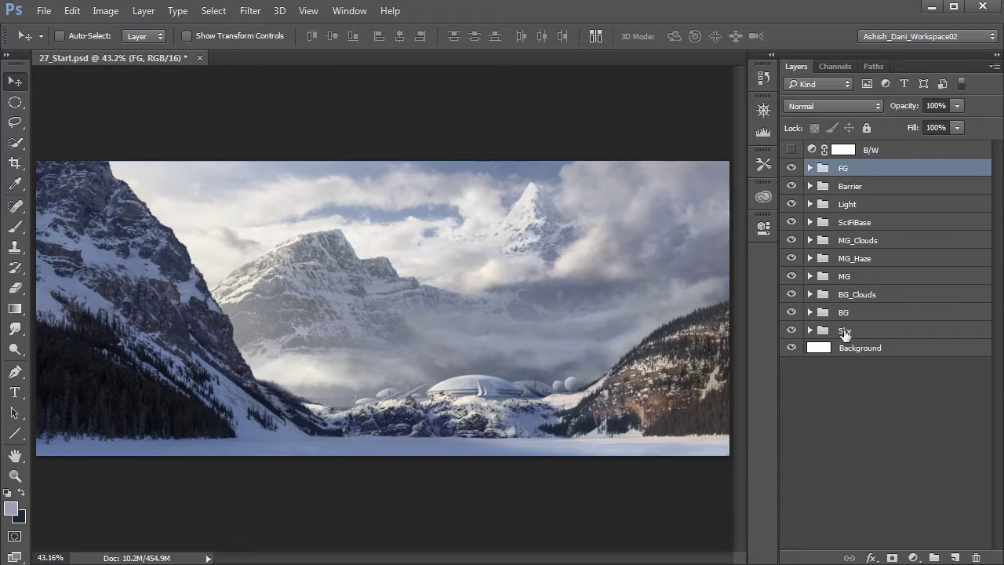
left_click(845, 499)
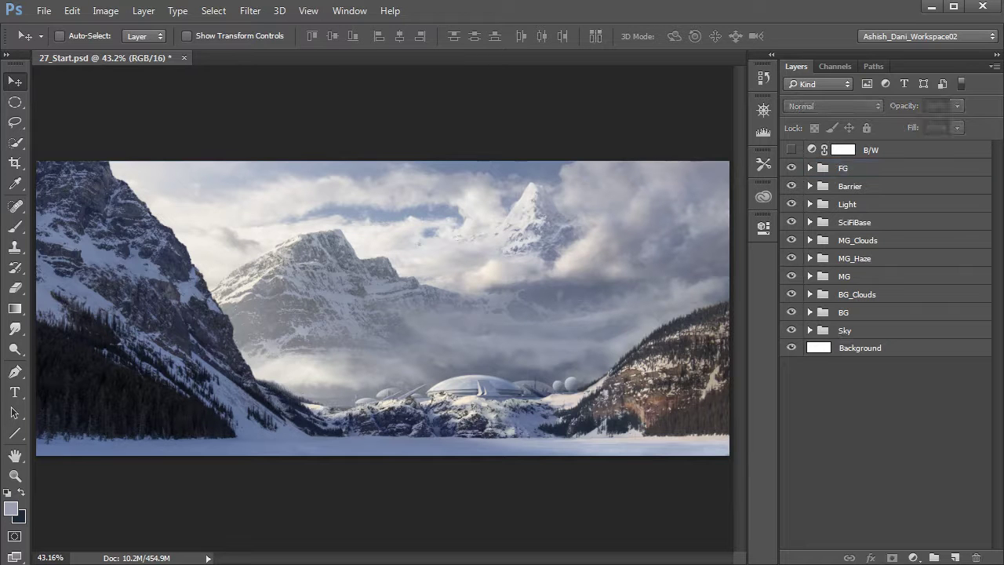
Step: Switch to the brush with default black/white colours and select the Paint layer in SciFiBase > MainDome
key("b")
key("d")
left_click(822, 222)
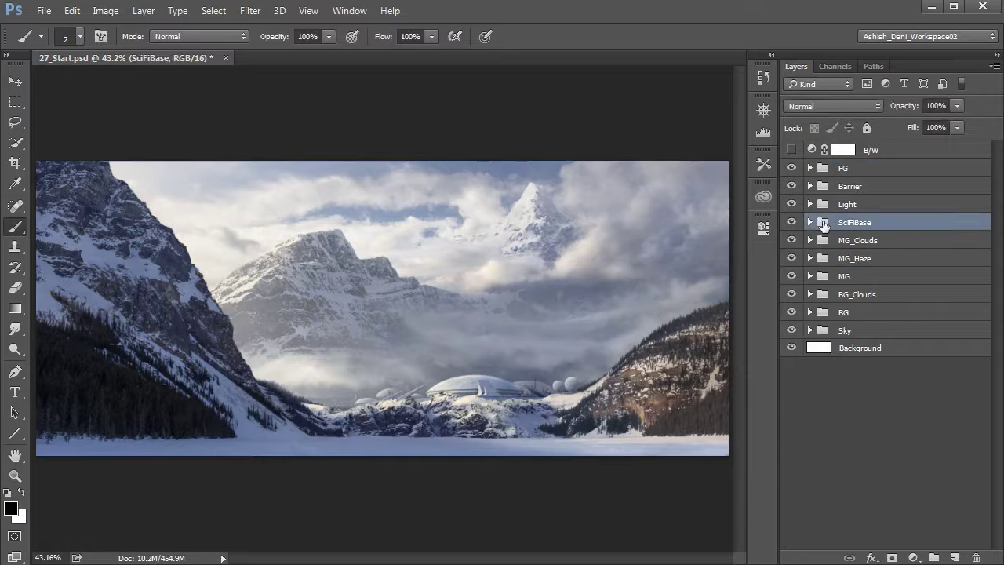
left_click(810, 221)
left_click(837, 242)
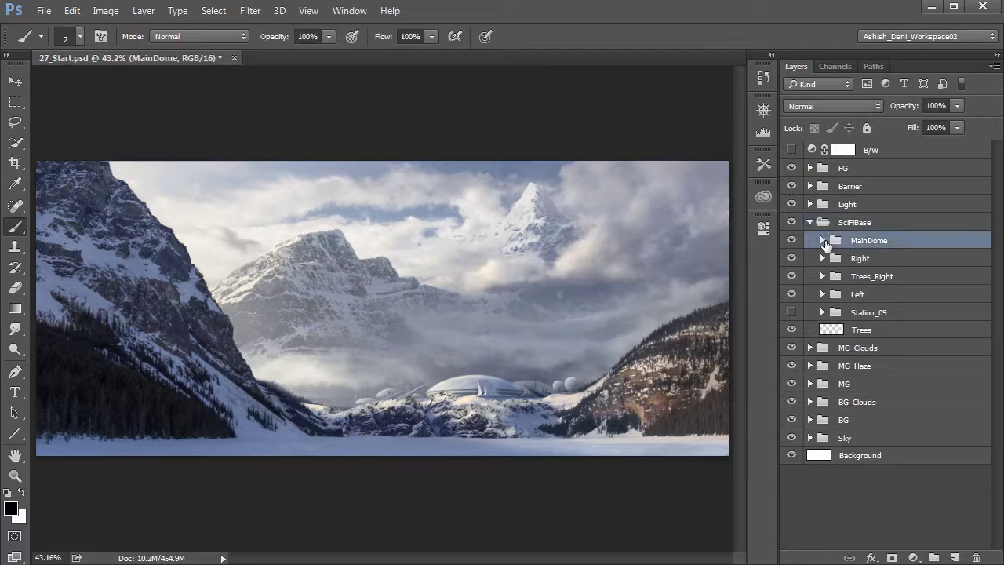
left_click(822, 240)
left_click(861, 327)
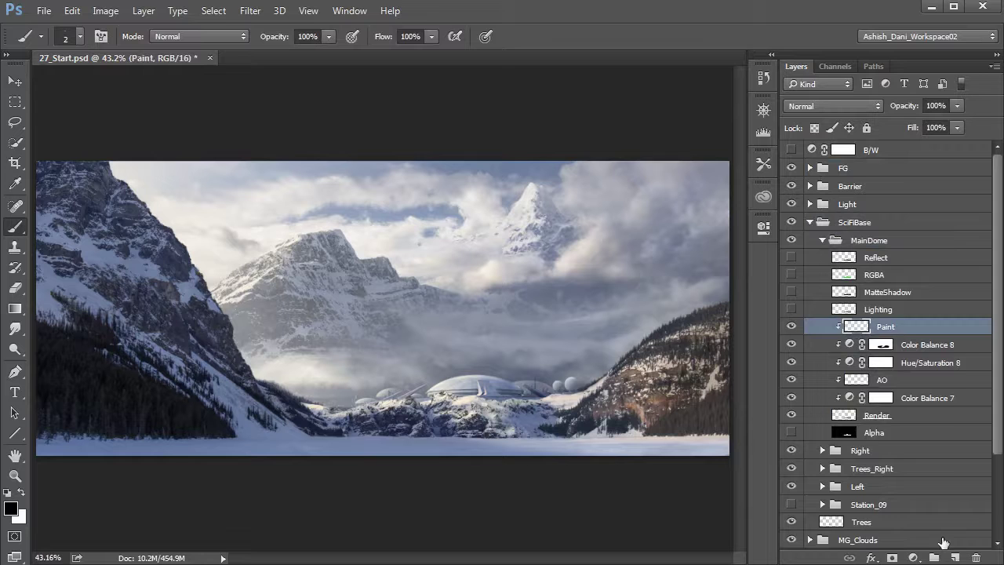
Step: Add a new layer clipped above Paint and name it 'Lines'
left_click(955, 557)
double_click(891, 326)
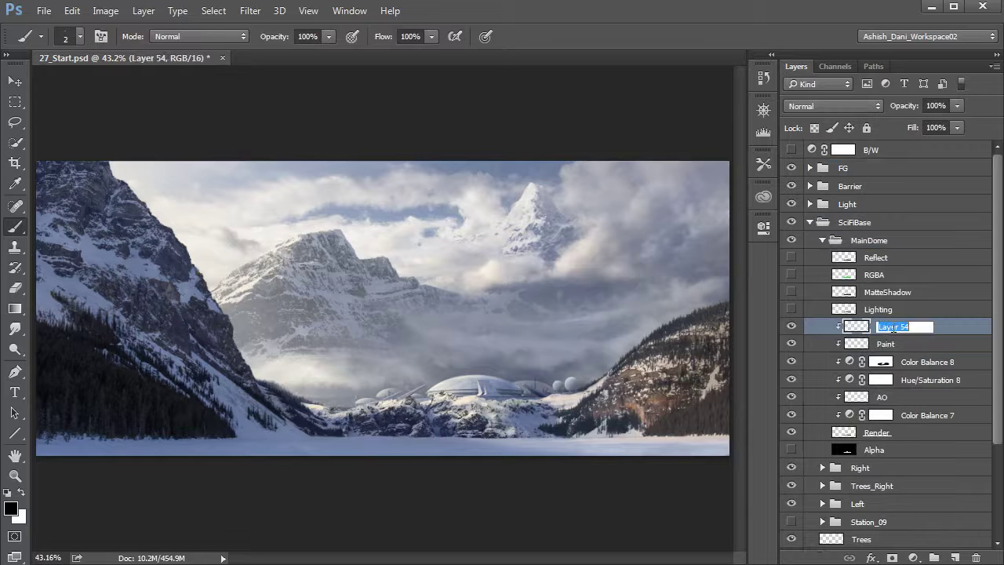
type("Lines")
key("Return")
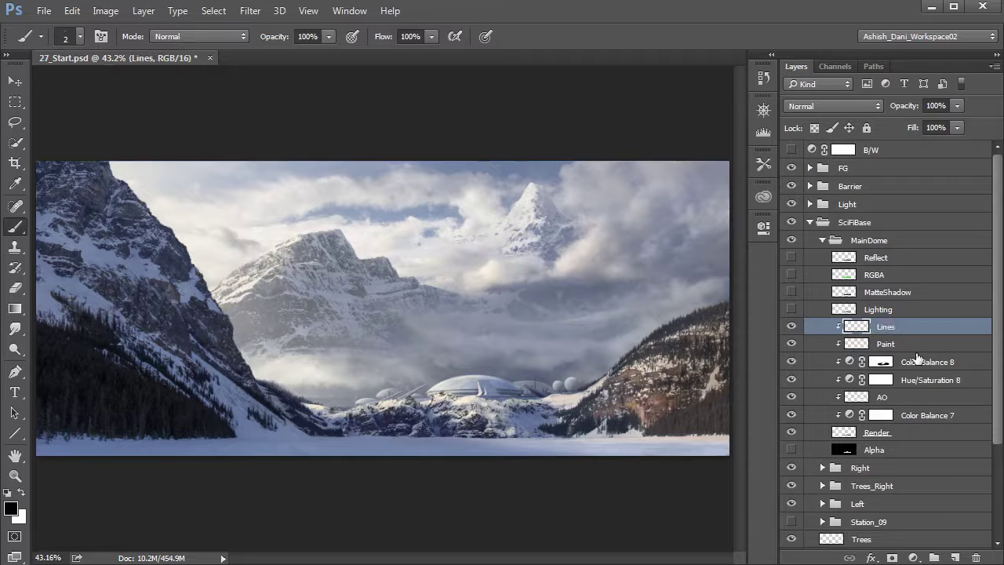
Step: Load the Chalk_036_Pressure brush preset and shrink it to a fine tip over the main dome
left_click(761, 162)
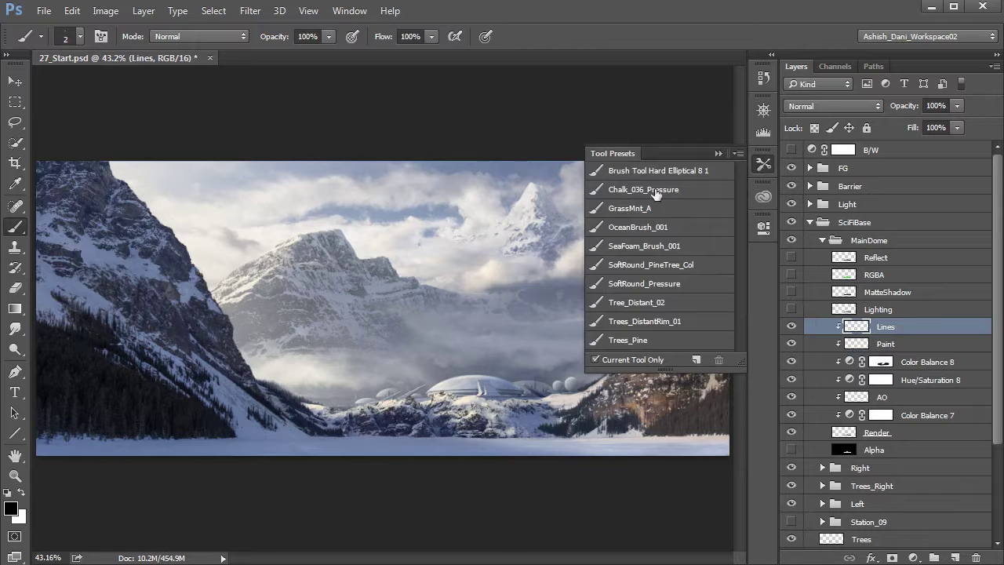
left_click(666, 190)
left_click(763, 165)
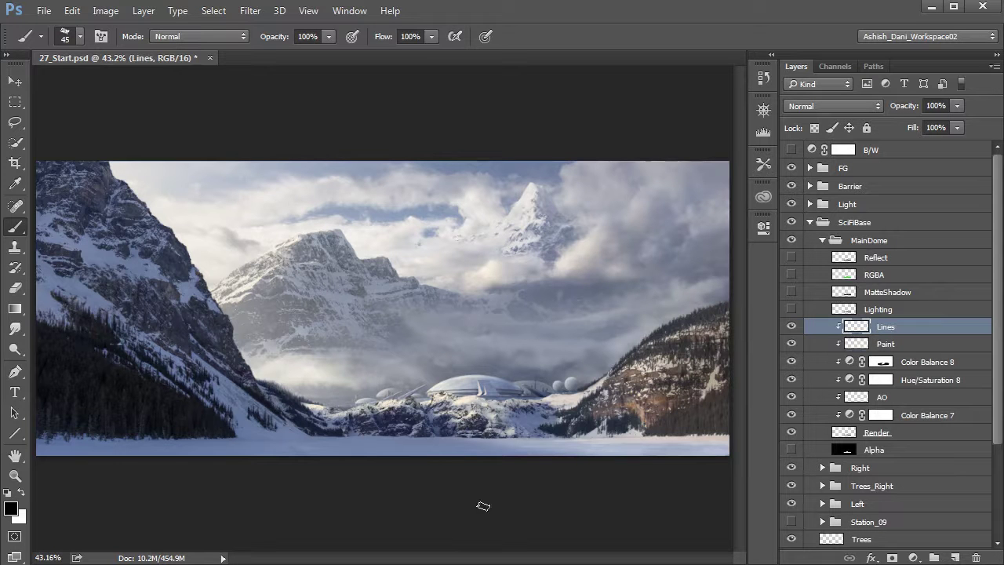
scroll(580, 412, "up", 4)
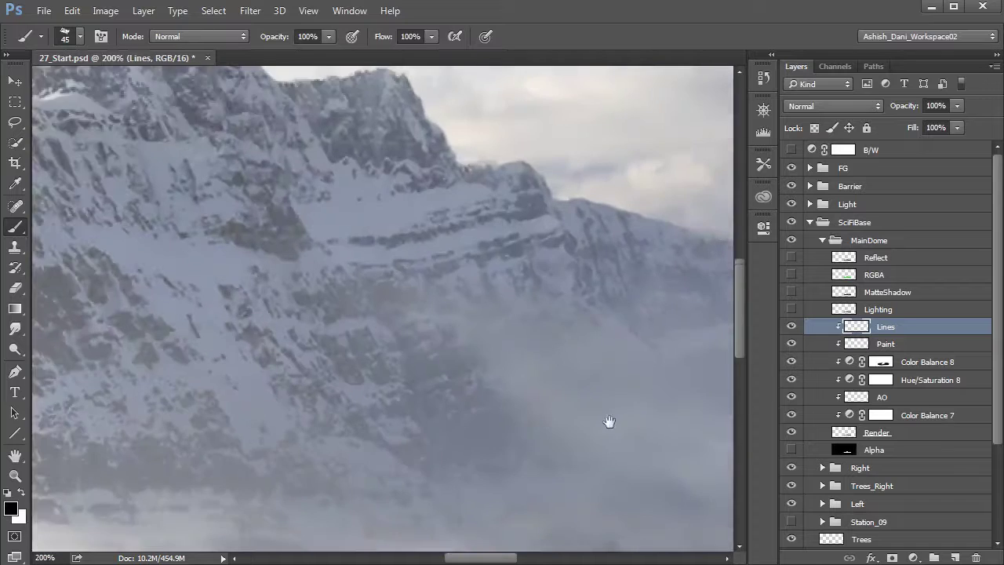
left_click_drag(607, 419, 228, 115)
scroll(415, 313, "down", 1)
scroll(448, 313, "up", 2)
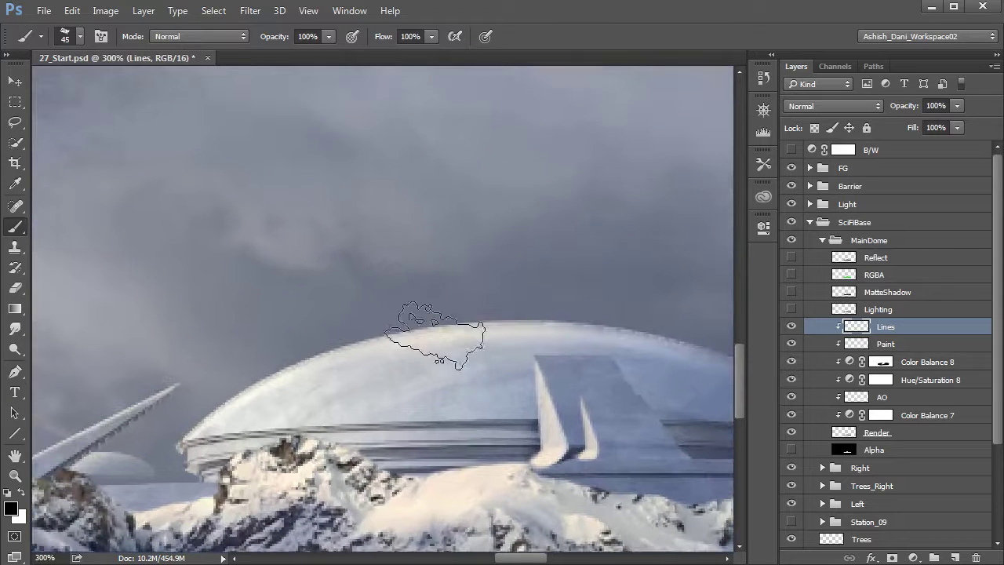
key("bracketleft")
key("bracketleft")
key("bracketleft")
key("bracketleft")
key("bracketleft")
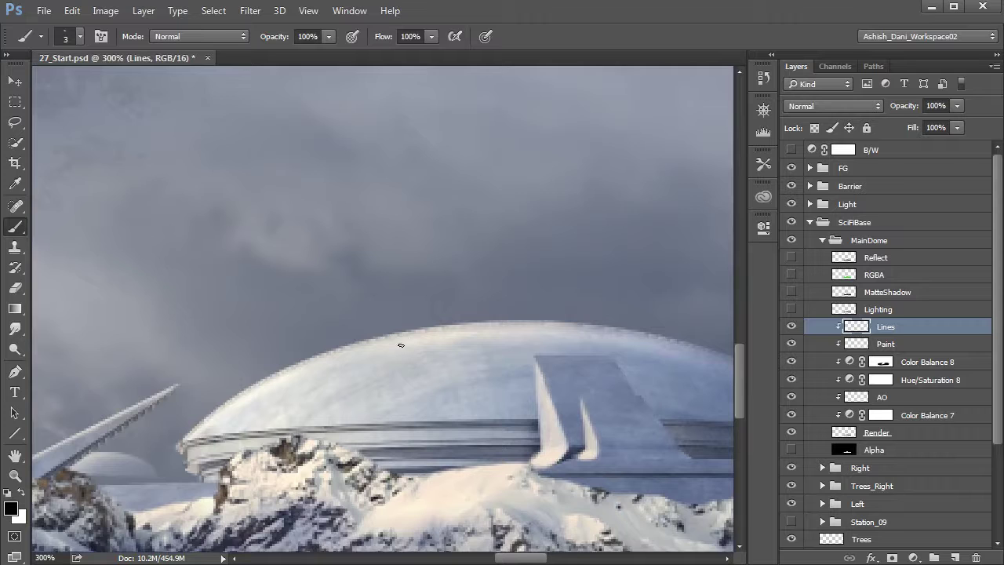
left_click_drag(498, 364, 336, 365)
left_click_drag(228, 357, 372, 352)
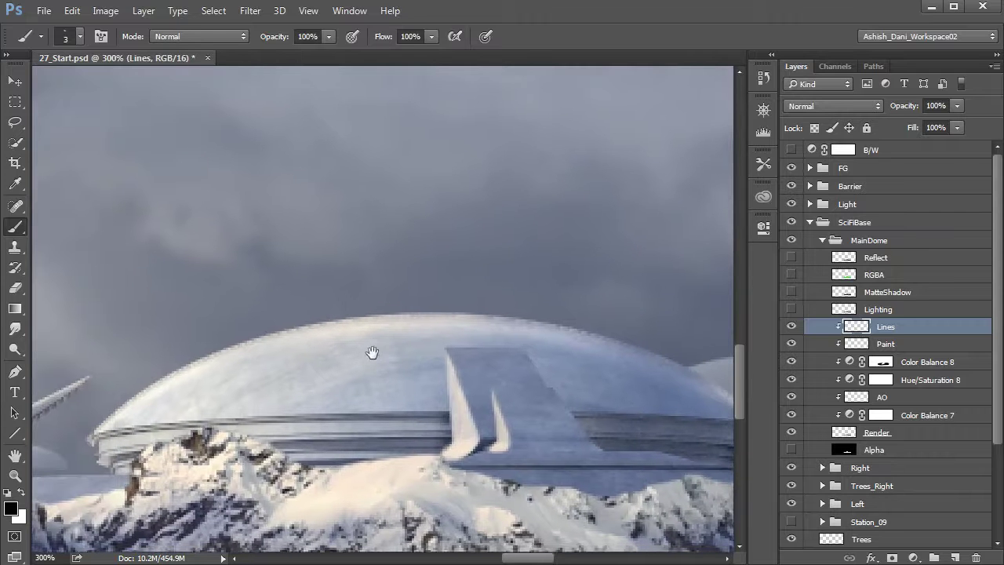
key("bracketleft")
Step: Paint three curved panel seam lines following the dome's curve
mouse_move(186, 416)
left_mouse_down()
mouse_move(324, 323)
mouse_move(361, 312)
left_mouse_up()
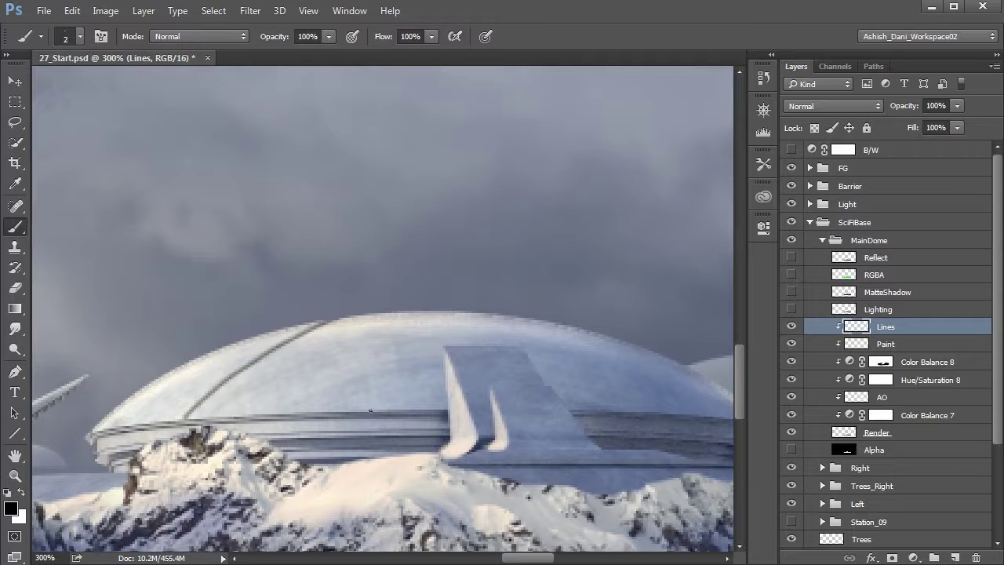
left_click_drag(370, 410, 393, 312)
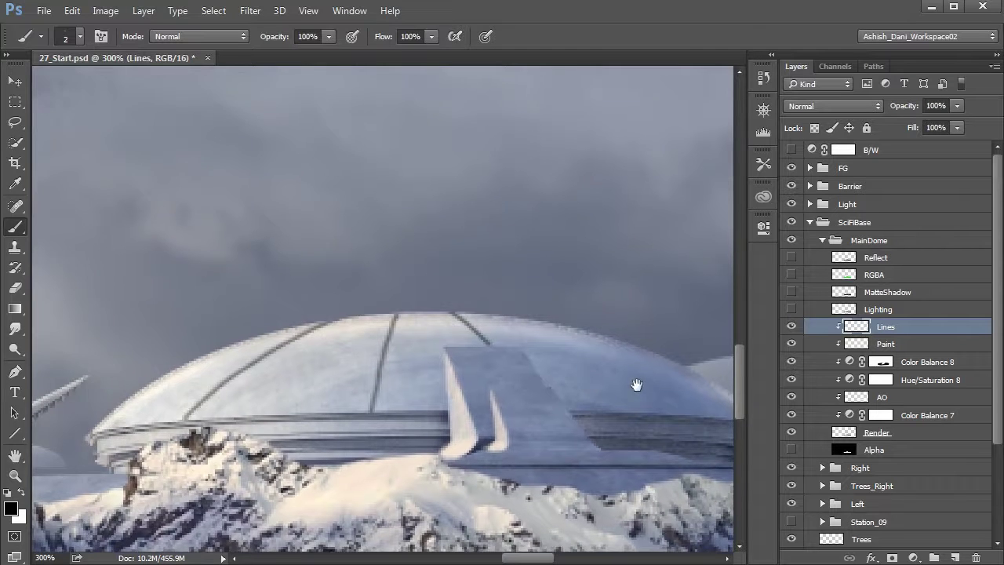
left_click_drag(636, 385, 442, 353)
left_click_drag(280, 284, 436, 348)
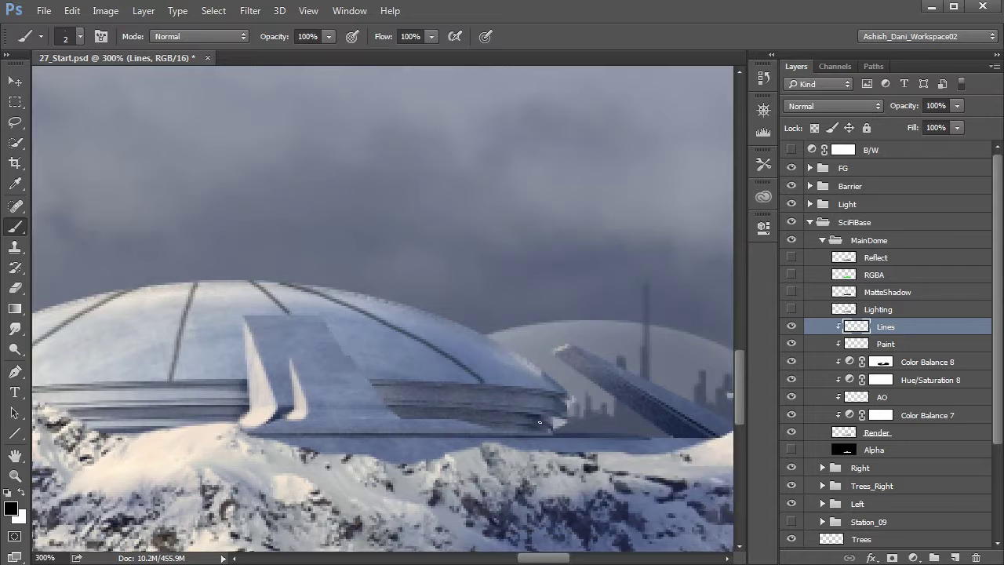
scroll(539, 421, "down", 4)
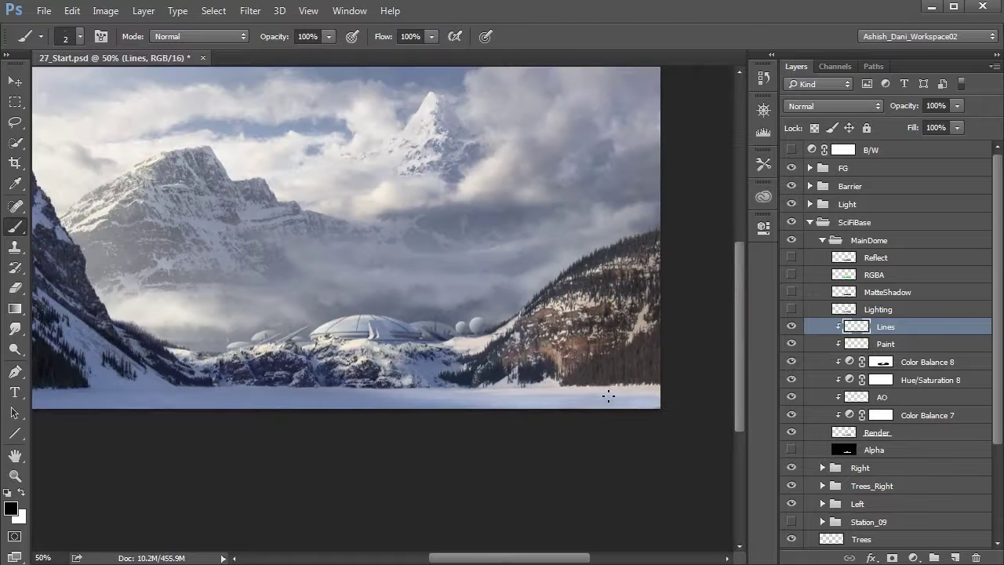
Step: Lock the Lines layer's transparent pixels, sample a blue-grey colour, and switch to a larger custom brush
scroll(602, 400, "up", 1)
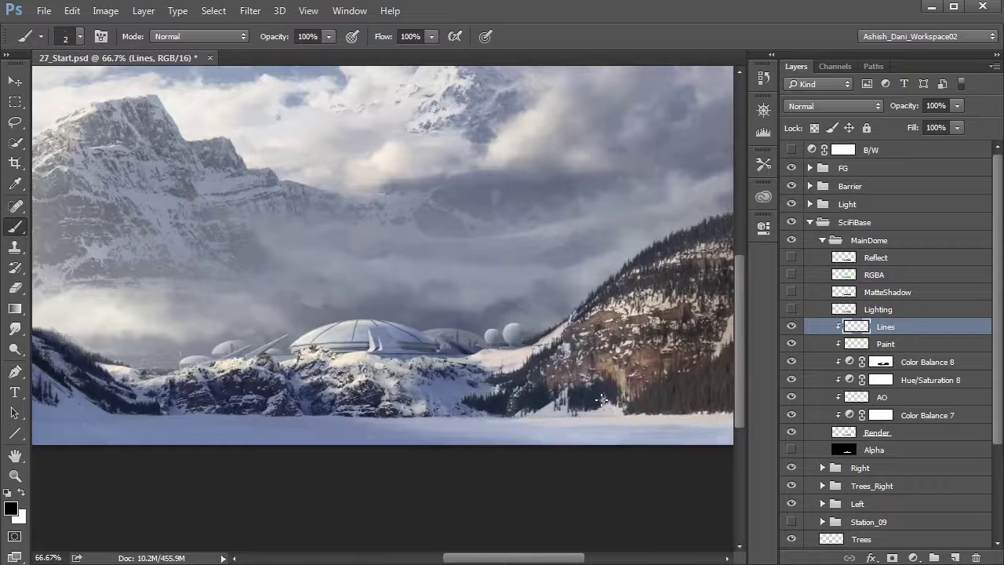
scroll(602, 399, "down", 1)
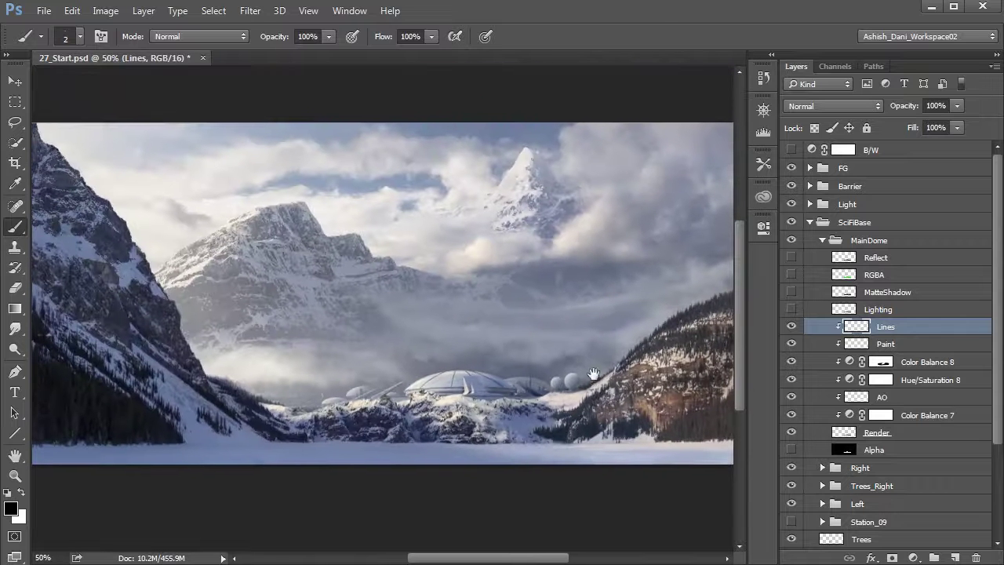
left_click(814, 127)
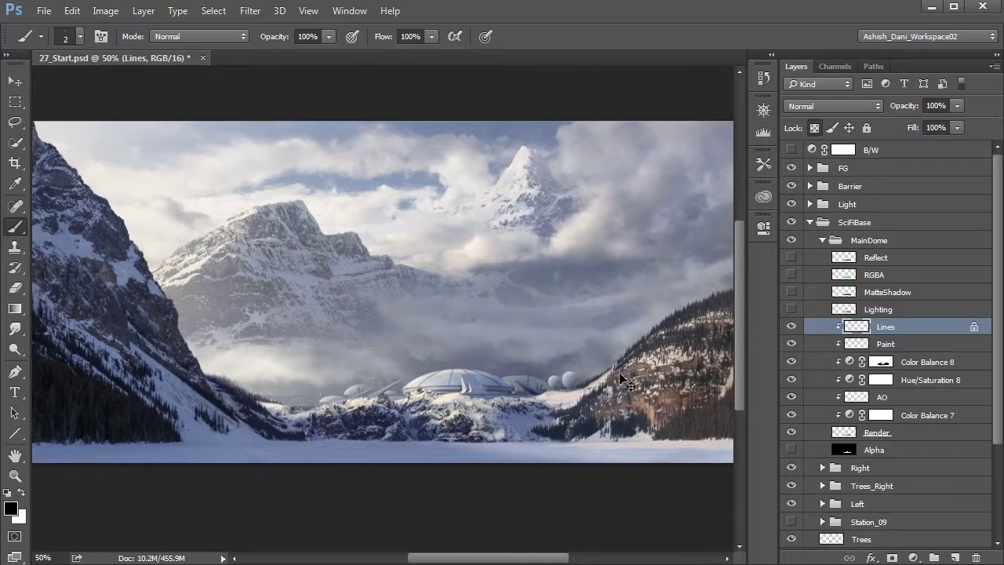
scroll(540, 443, "up", 1)
scroll(539, 443, "up", 1)
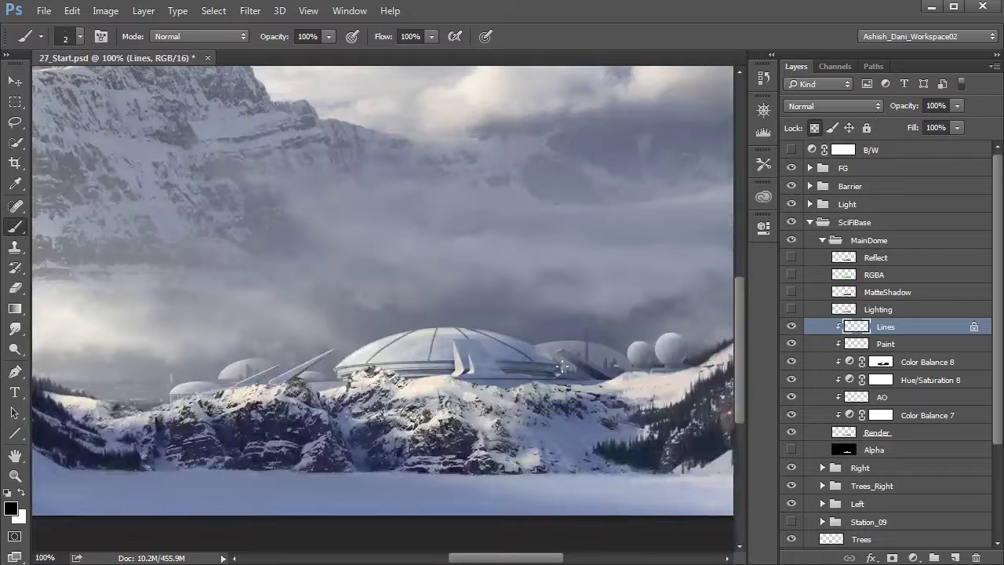
left_click(601, 369, "alt")
key("period")
Step: Lower the Lines layer's opacity to 36% and reselect the Lines layer
left_click(956, 105)
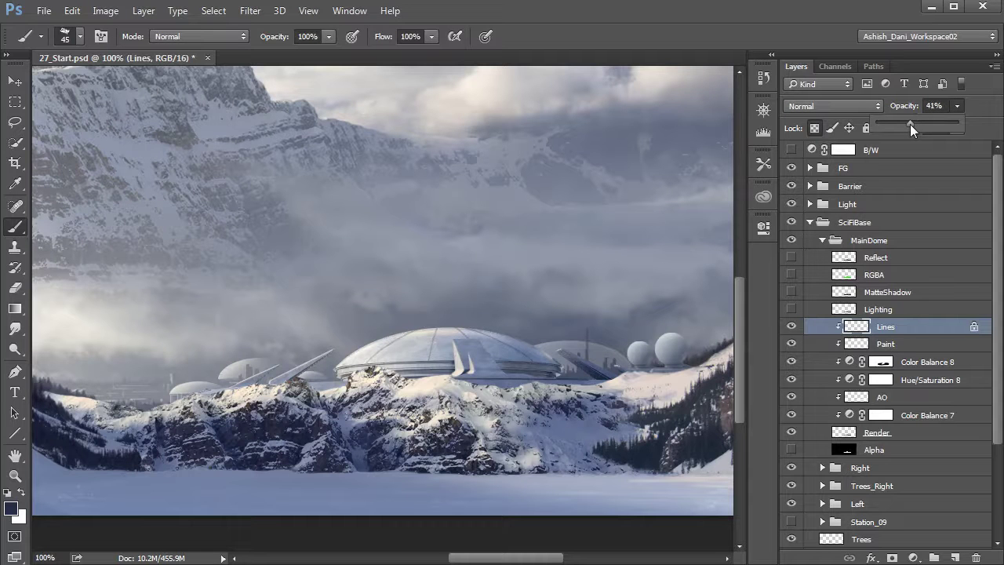
left_click_drag(909, 124, 906, 124)
left_click(830, 245)
left_click(828, 244)
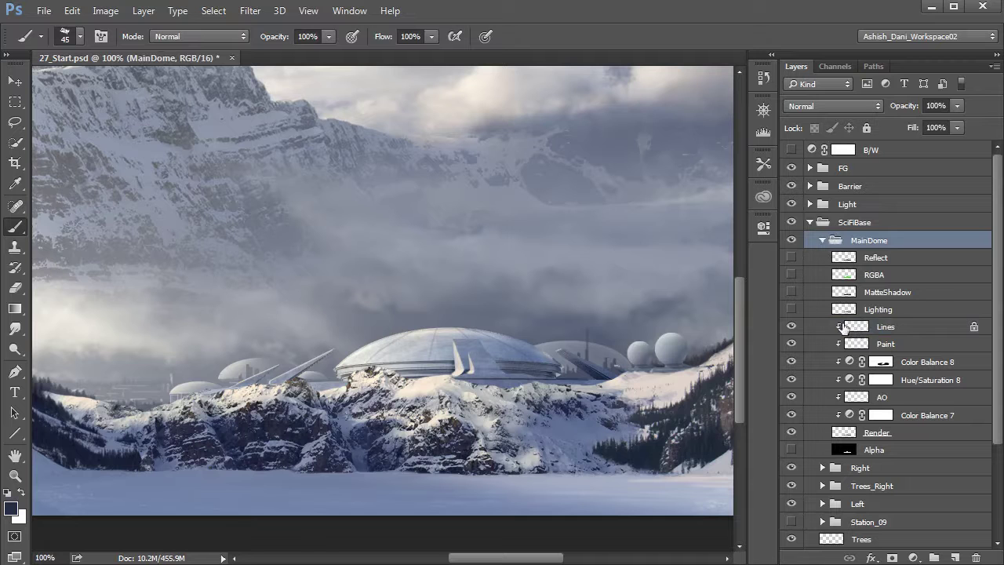
left_click(846, 328)
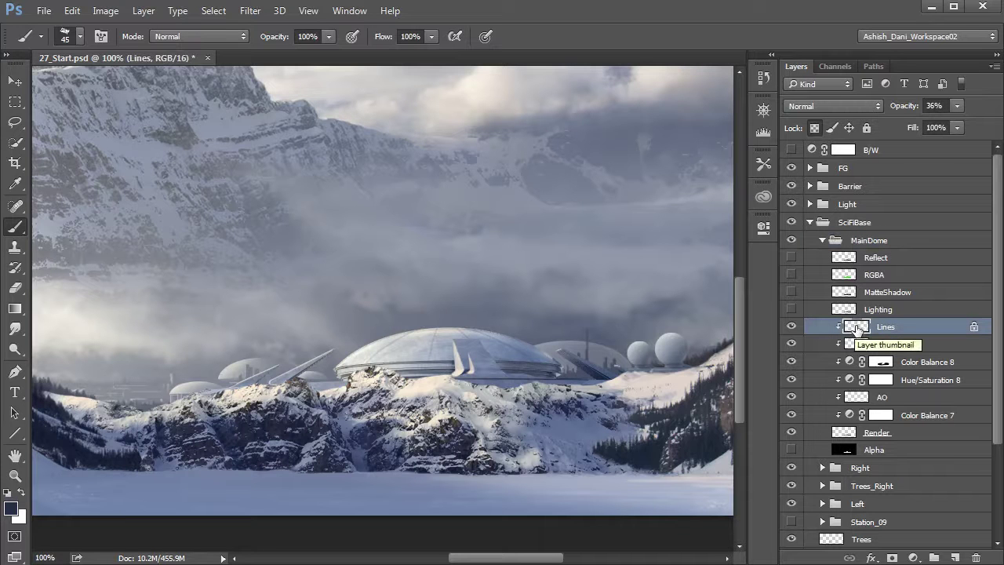
Step: Add a new layer clipped to Lines and name it 'Lines_Highlight'
left_click(954, 558)
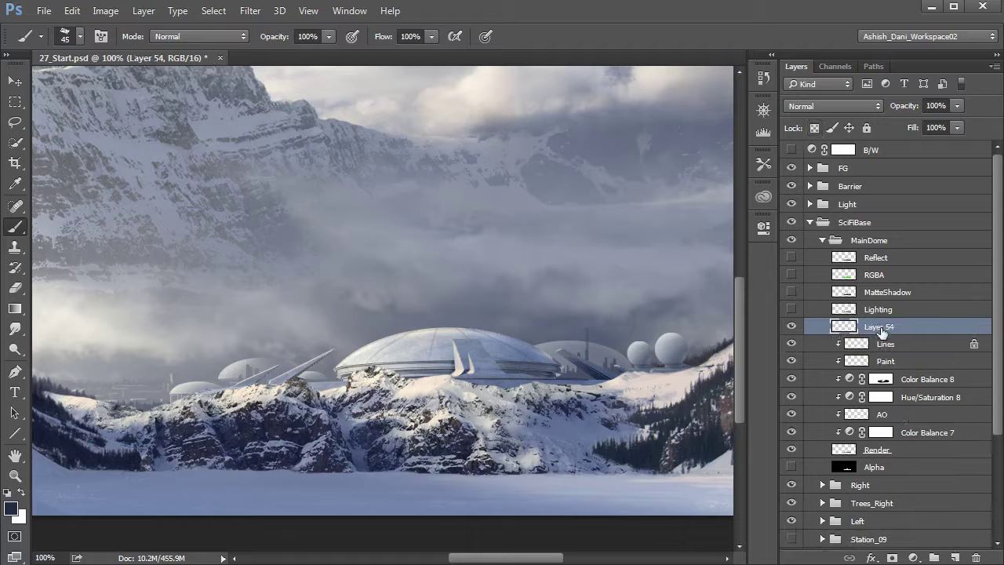
left_click(896, 335, "alt")
double_click(890, 327)
type("Lines_Highlight")
key("Return")
Step: On Lines, paint two thin dark seams across the dome's top with a 1 px brush
left_click(926, 346)
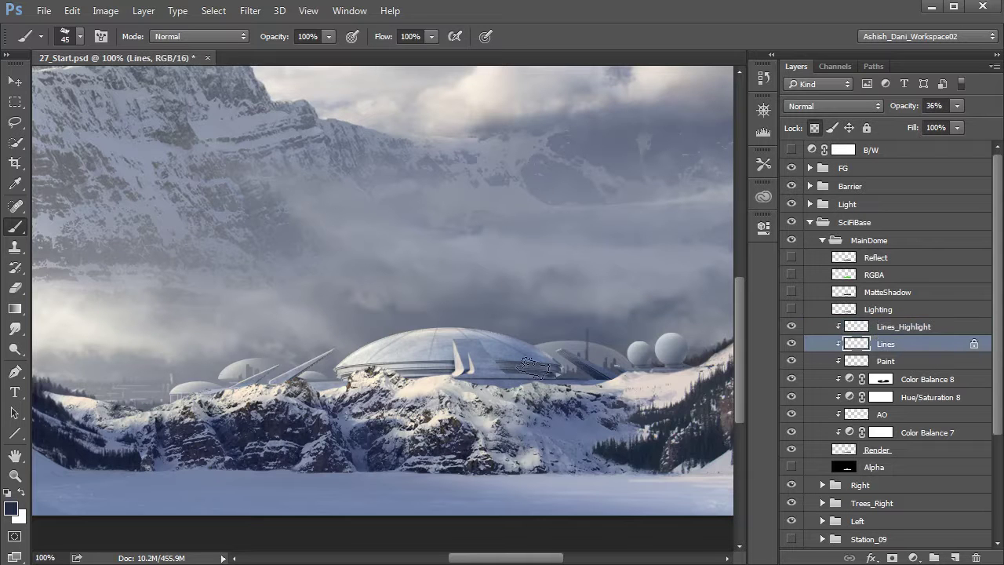
scroll(541, 364, "up", 3)
left_click_drag(551, 363, 298, 259)
key("bracketleft")
key("bracketleft")
key("bracketleft")
key("bracketleft")
key("bracketleft")
key("bracketleft")
key("bracketleft")
key("bracketleft")
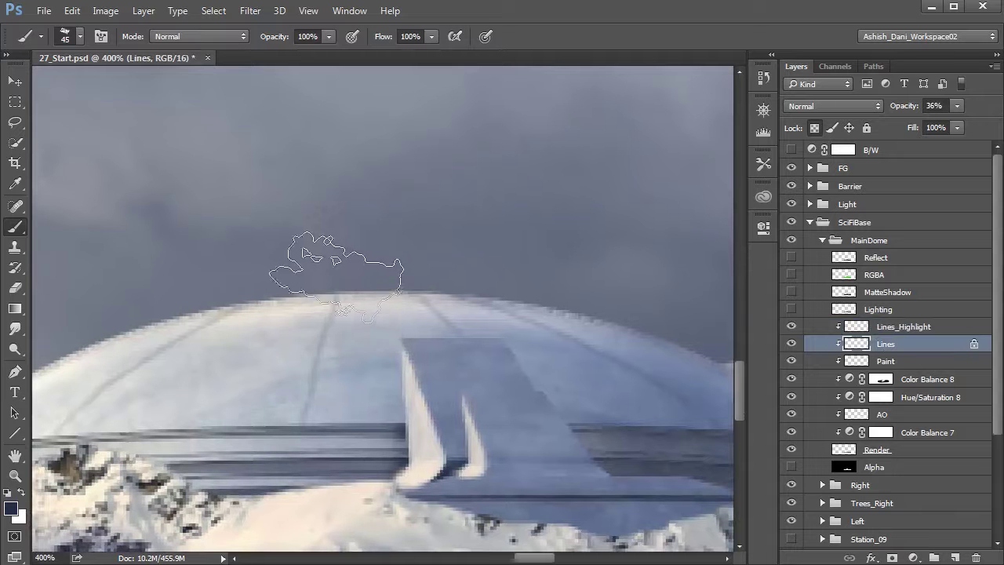
key("bracketleft")
key("bracketleft")
key("bracketleft")
key("bracketleft")
key("bracketleft")
key("bracketleft")
key("bracketleft")
key("bracketleft")
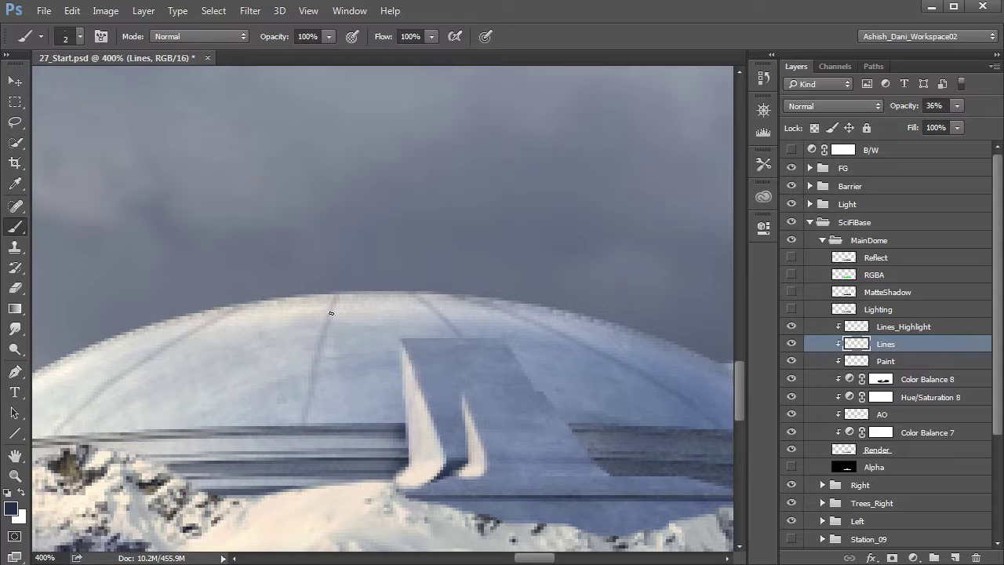
left_click_drag(331, 313, 404, 313)
mouse_move(337, 312)
left_mouse_down()
mouse_move(457, 309)
mouse_move(466, 316)
mouse_move(445, 315)
mouse_move(457, 323)
mouse_move(449, 317)
mouse_move(512, 315)
left_mouse_up()
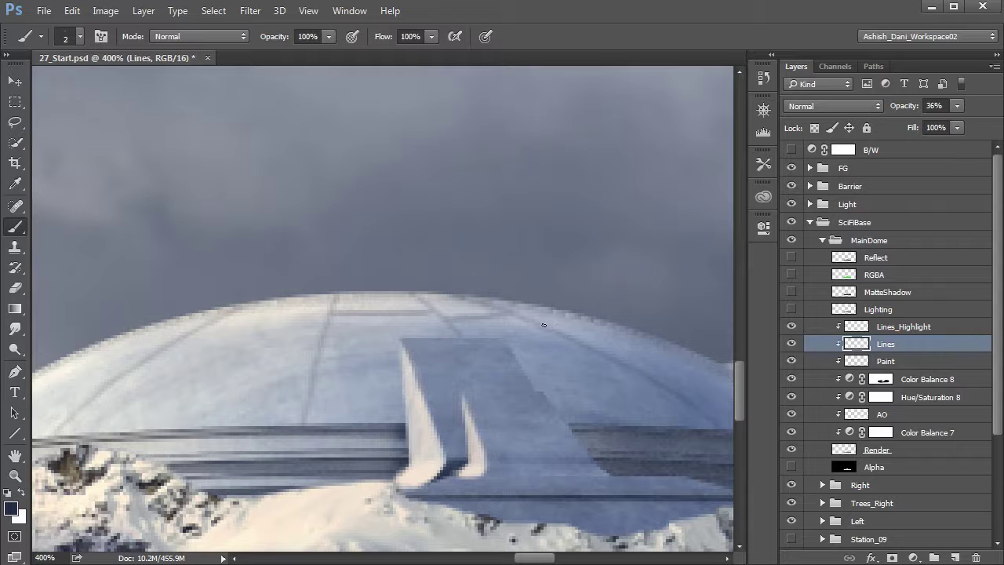
Step: On Lines_Highlight, sample a light cream colour from the snow and pan around the dome
left_click(862, 329)
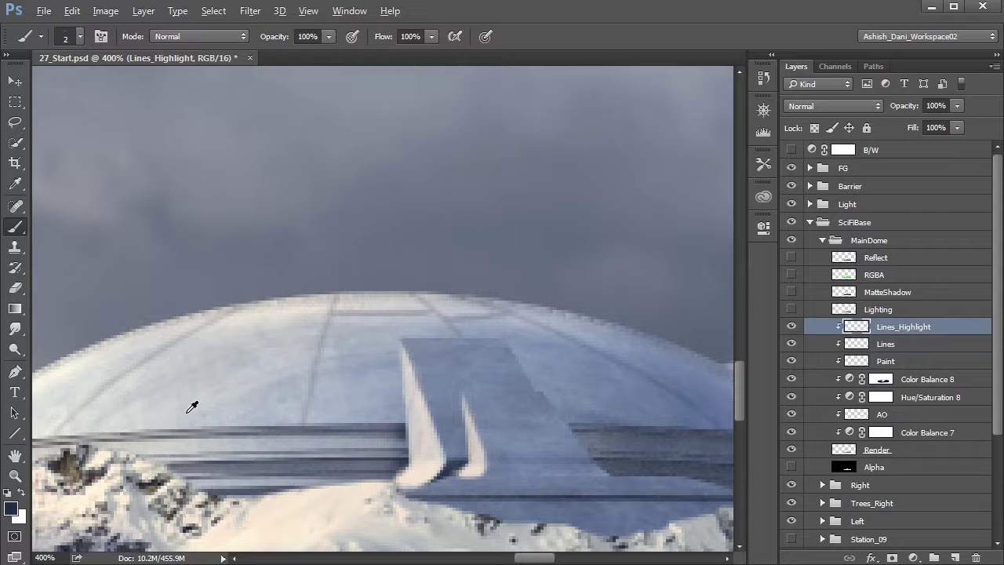
left_click(290, 506, "alt")
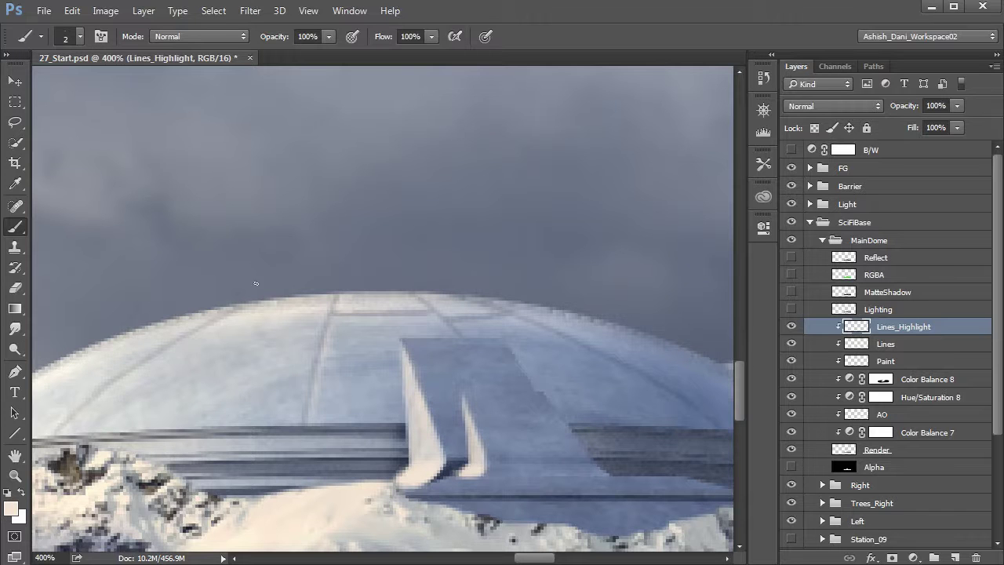
scroll(255, 283, "down", 2)
scroll(255, 283, "left", 5)
scroll(515, 314, "up", 1)
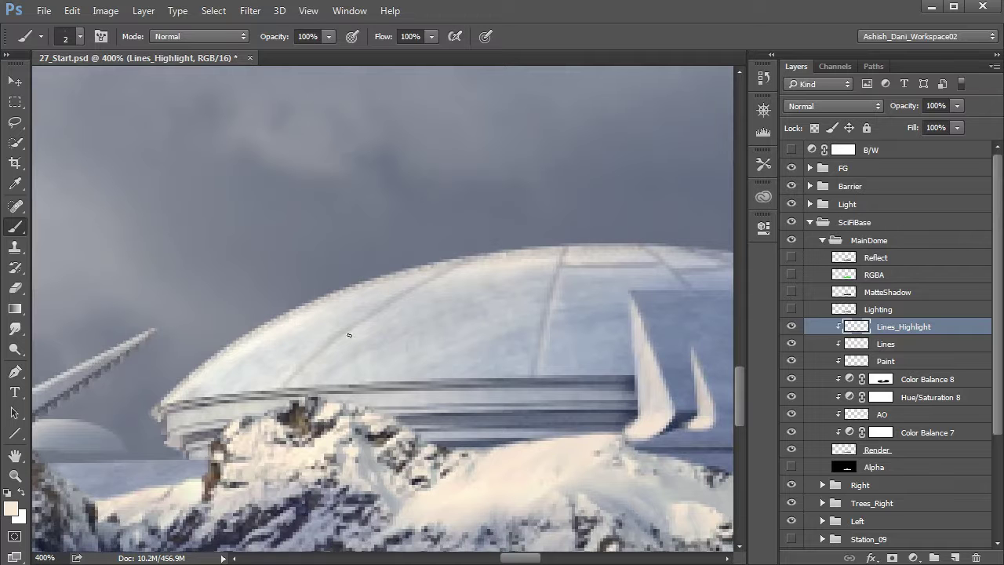
left_click_drag(582, 275, 275, 318)
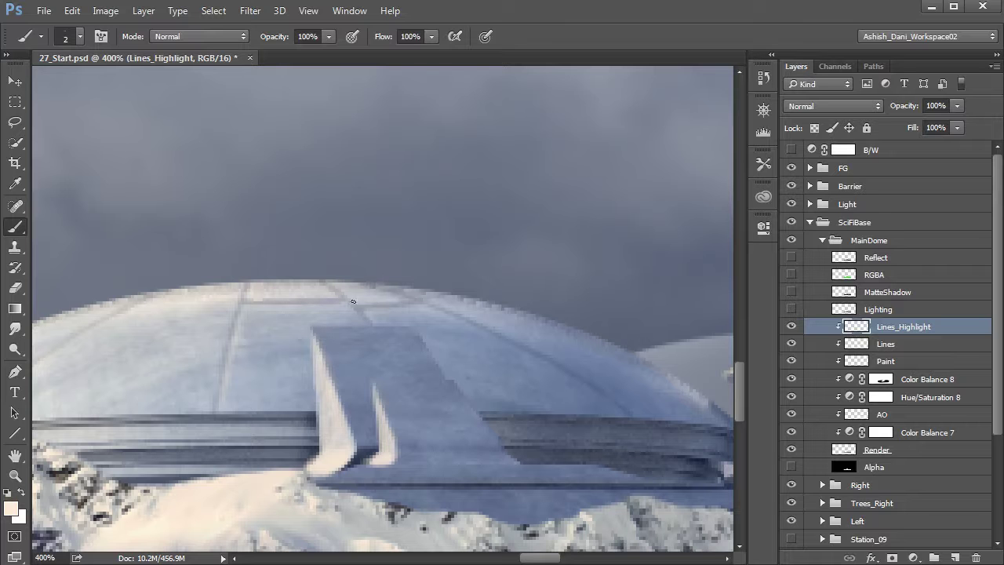
left_click_drag(436, 313, 461, 386)
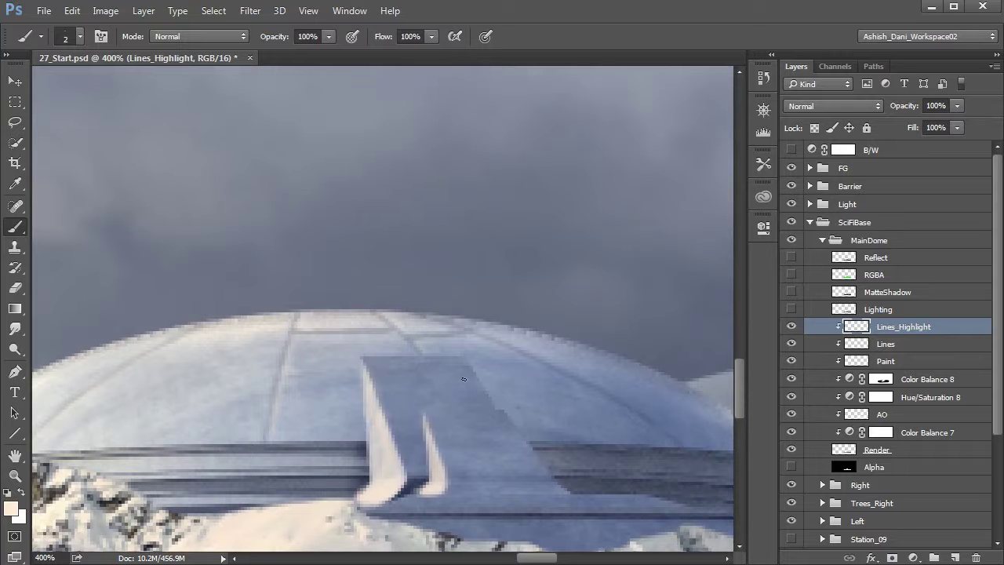
scroll(463, 379, "down", 2)
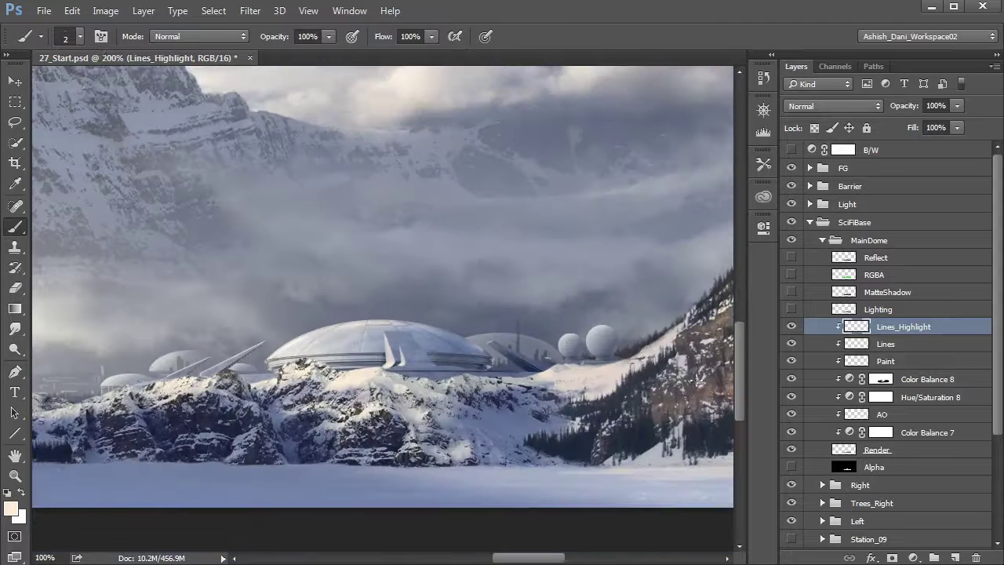
Step: Compare Pattern_A_01's layers by toggling visibility, then pick up its Flat layer to copy over
left_click(860, 346)
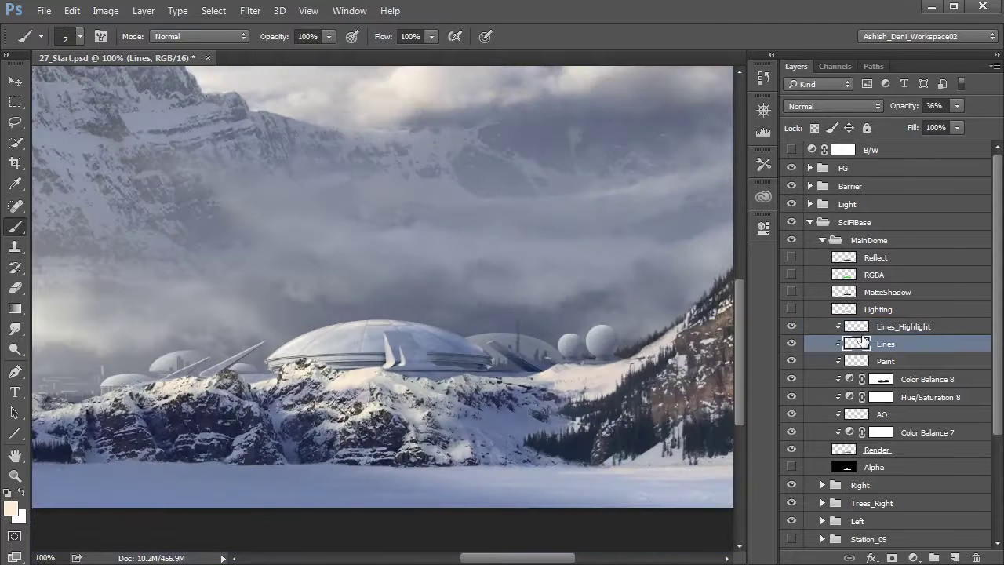
left_click(860, 329)
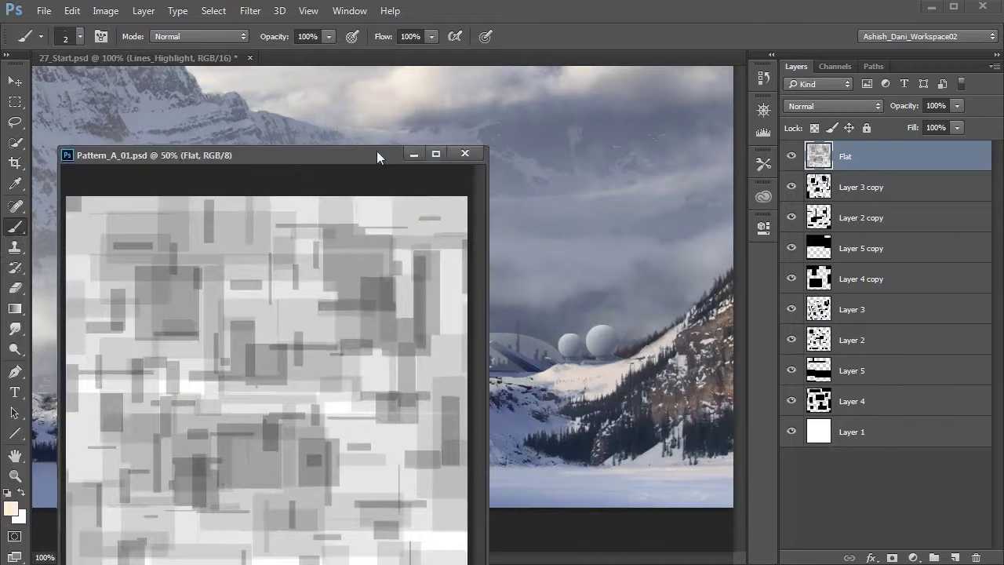
left_click_drag(377, 150, 492, 80)
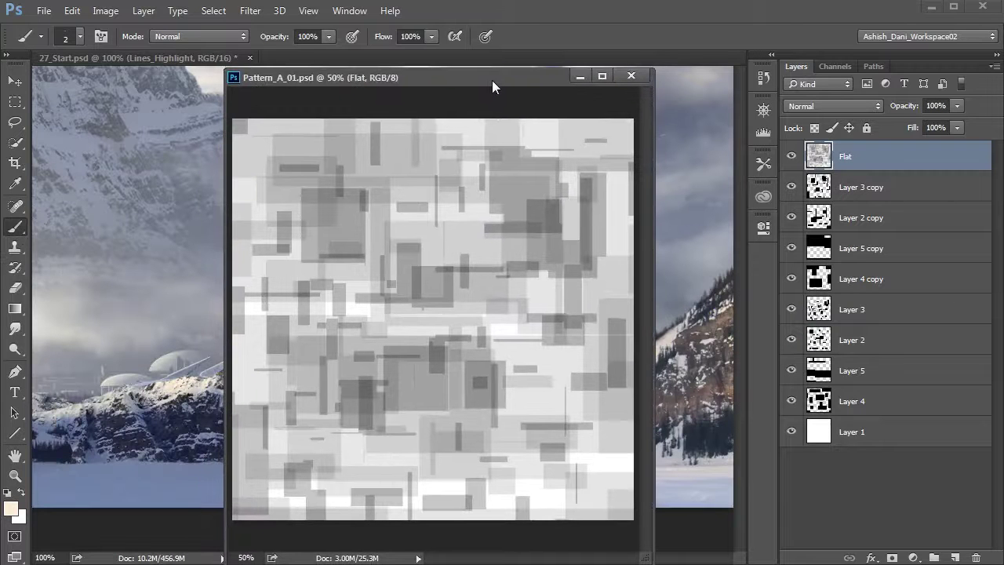
left_click_drag(791, 156, 794, 177)
left_click(790, 401)
left_click(791, 156)
left_click_drag(500, 79, 793, 195)
left_click(793, 164)
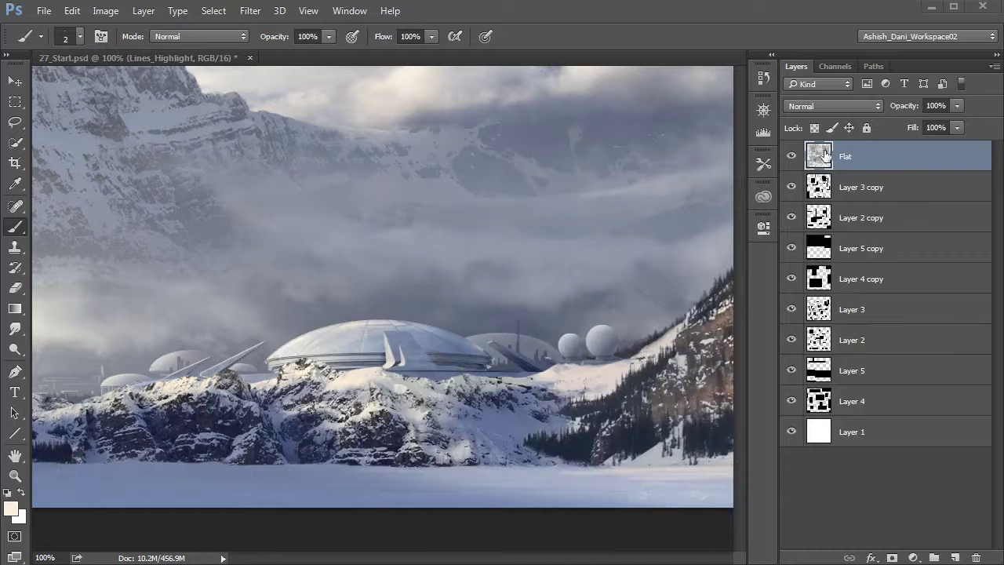
Step: Bring the Flat texture in, clip it between Lines and Paint, and scale it to about 16% over the dome
left_click_drag(820, 156, 376, 285)
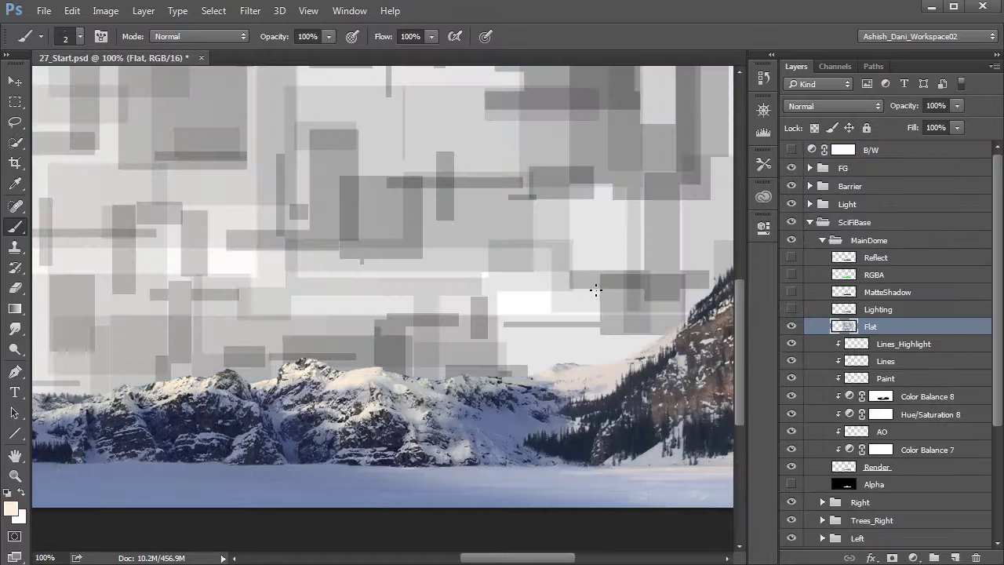
mouse_move(843, 327)
left_mouse_down()
mouse_move(851, 374)
mouse_move(860, 361)
left_mouse_up()
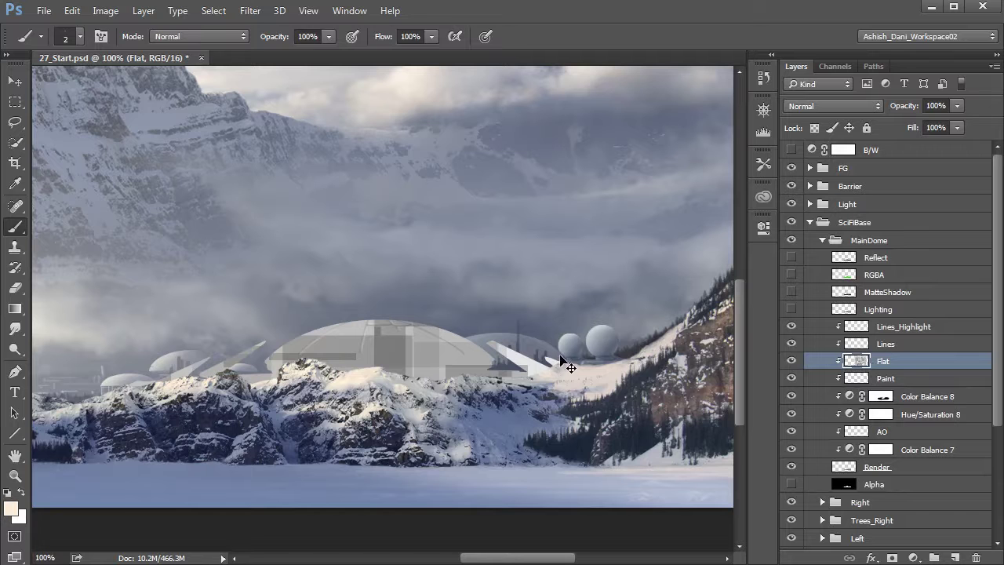
key("ctrl+t")
key("ctrl+minus")
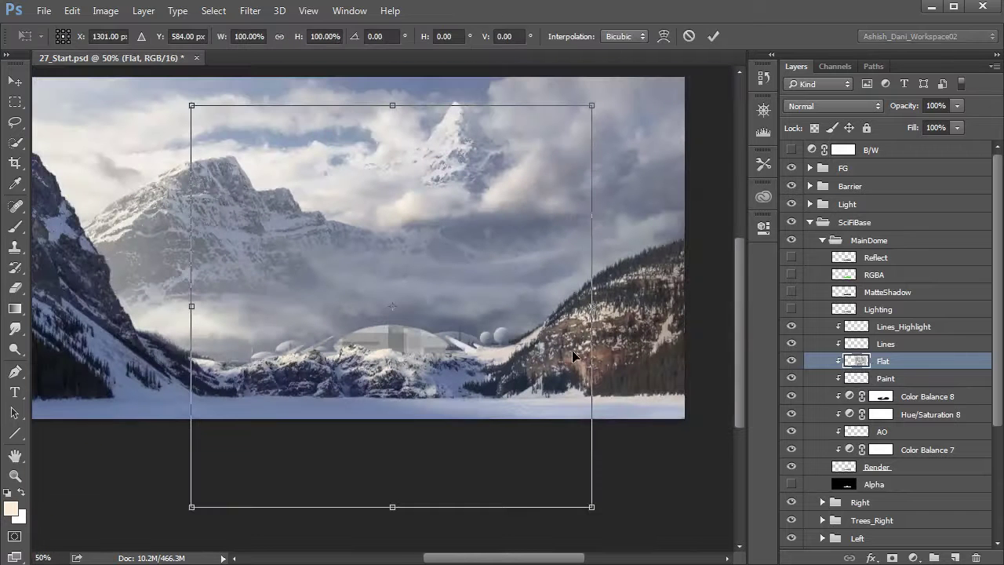
left_click_drag(593, 506, 431, 346)
key("ctrl+plus")
key("ctrl+plus")
key("ctrl+plus")
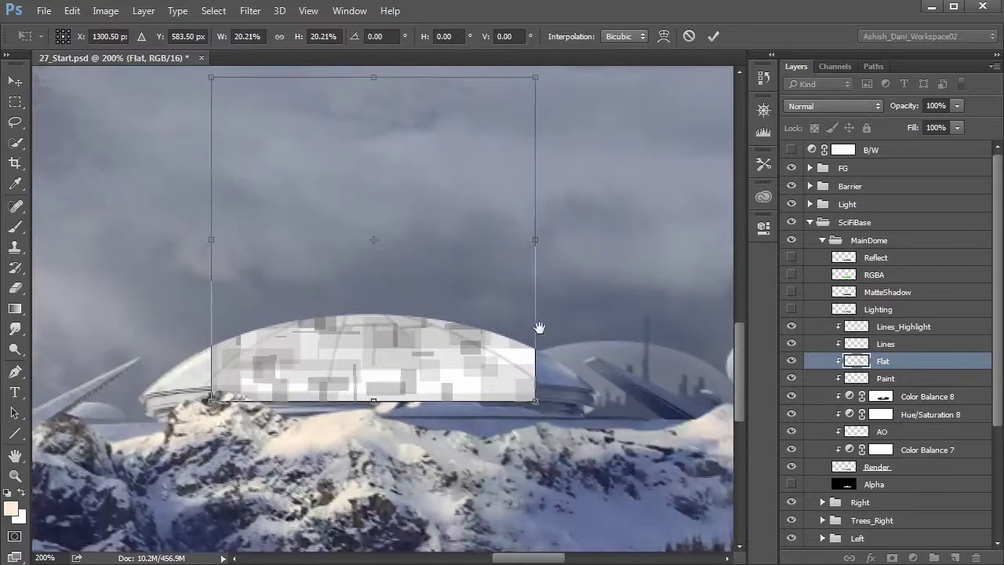
left_click_drag(407, 347, 548, 381)
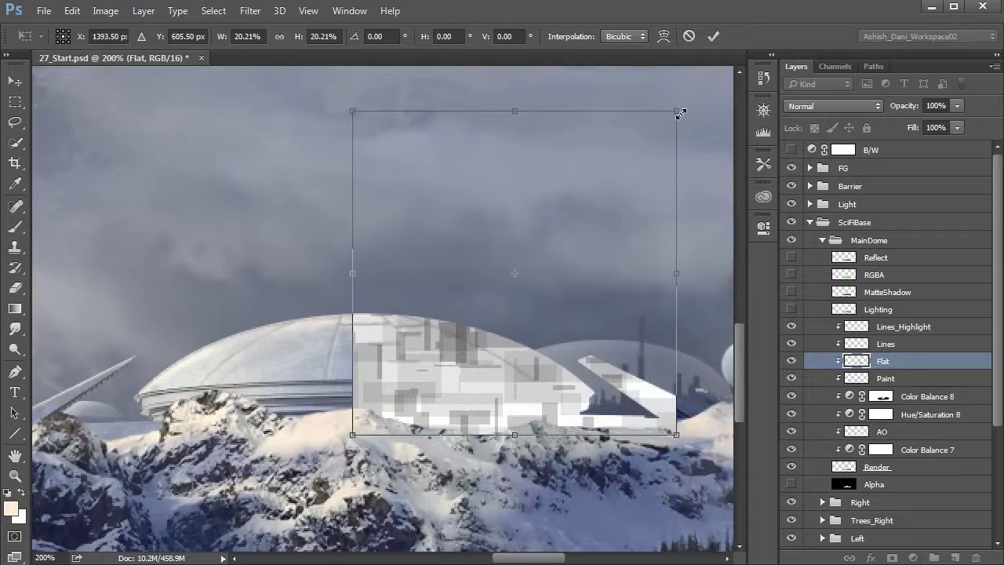
left_click_drag(680, 113, 612, 175)
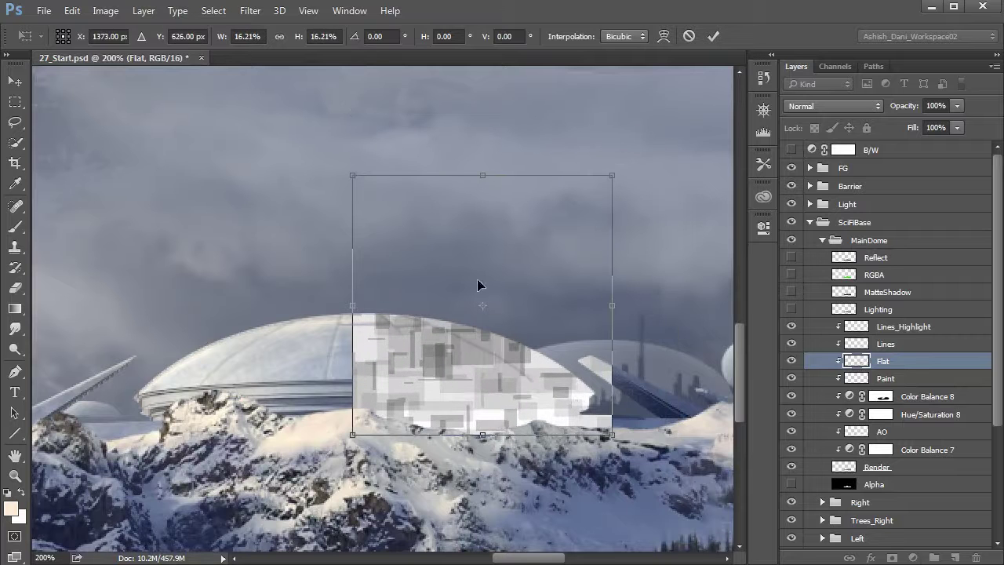
Step: Lower the Flat texture layer's opacity to 47%
right_click(478, 280)
left_click(539, 236)
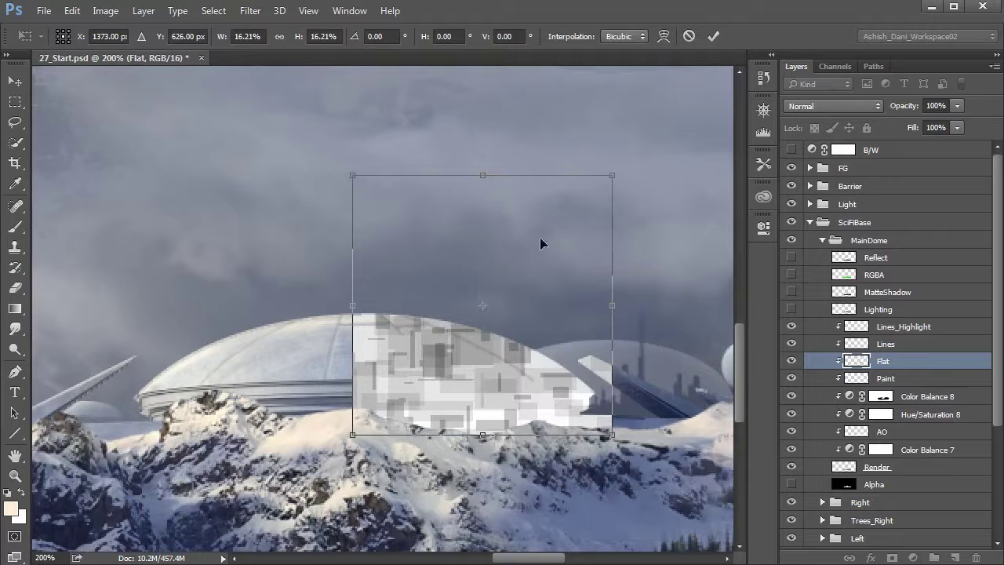
left_click(956, 105)
left_click_drag(915, 125, 914, 124)
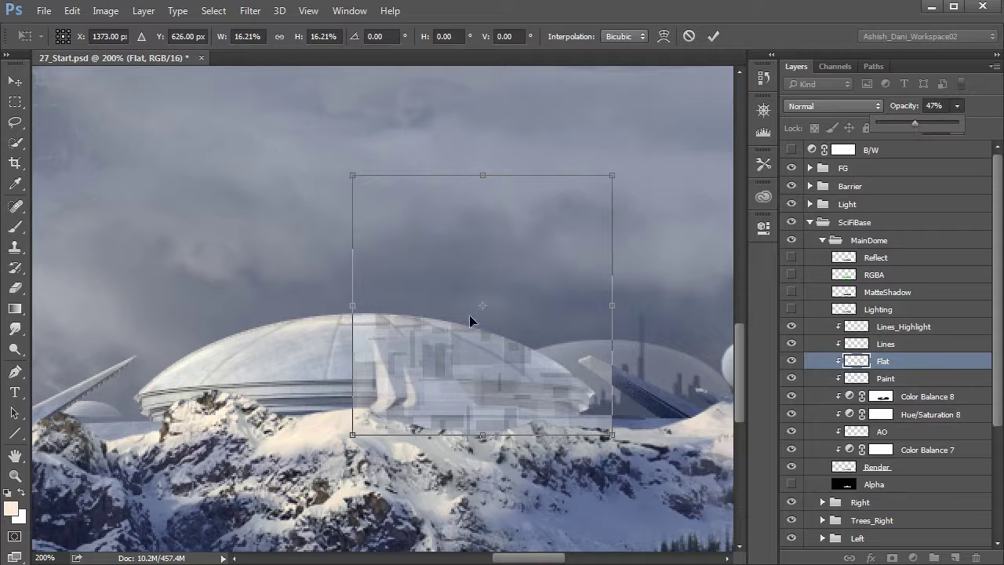
Step: Distort the texture's corners to follow the dome's curved perspective and apply it
right_click(476, 260)
left_click(531, 341)
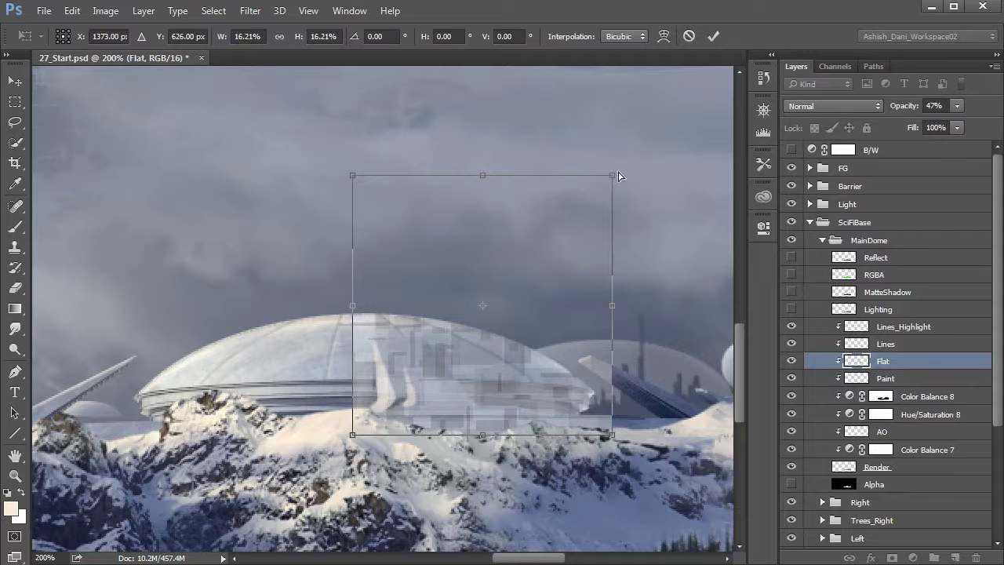
left_click_drag(605, 185, 493, 212)
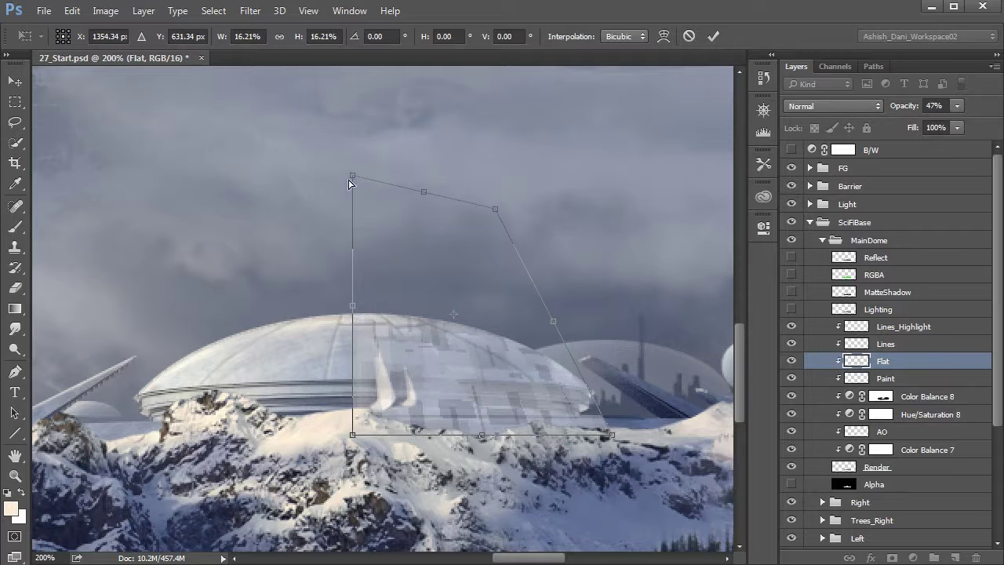
left_click_drag(349, 177, 309, 241)
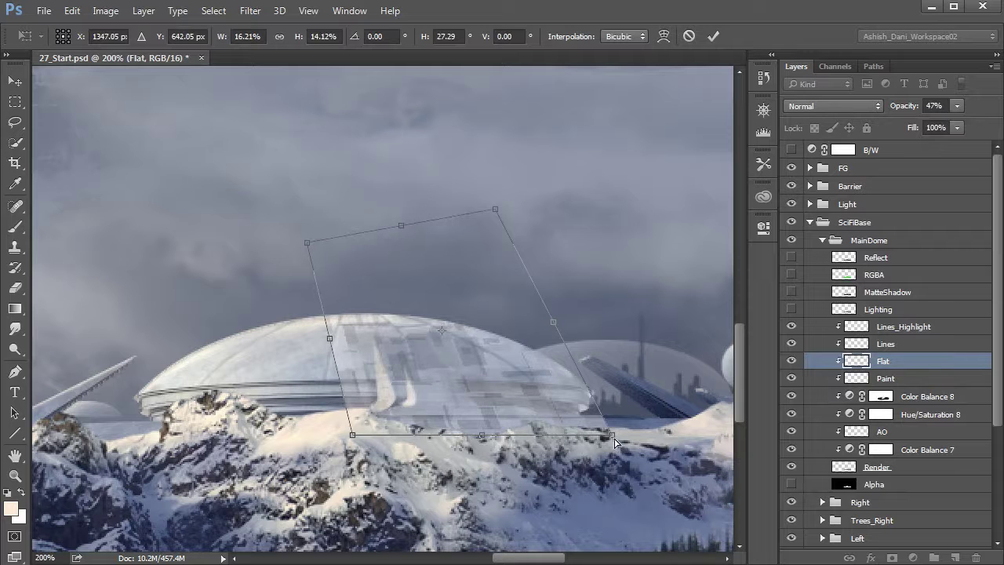
left_click_drag(617, 434, 618, 434)
left_click_drag(495, 210, 503, 256)
left_click_drag(405, 248, 404, 283)
mouse_move(311, 282)
left_mouse_down()
mouse_move(329, 285)
mouse_move(325, 293)
left_mouse_up()
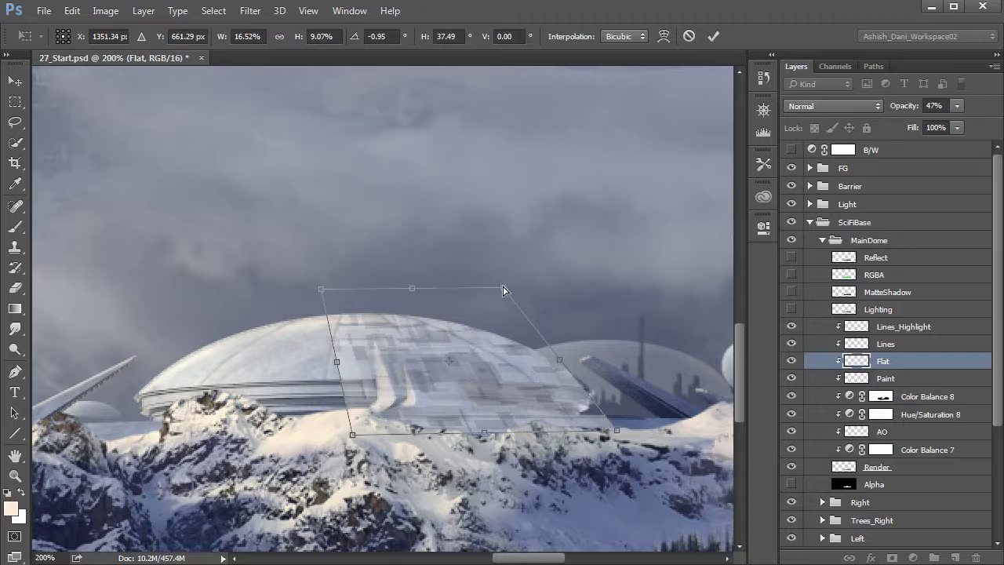
left_click_drag(506, 289, 501, 294)
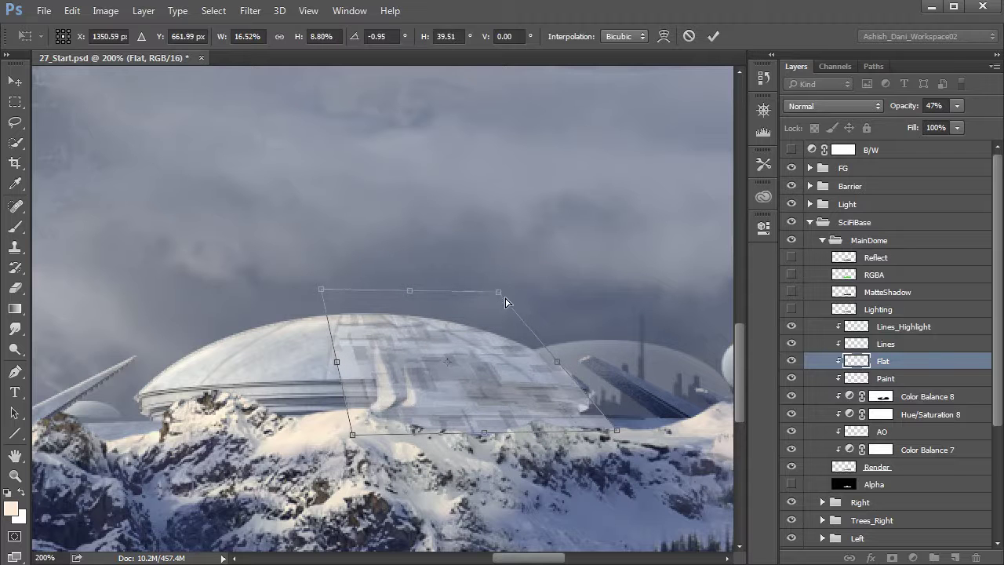
key("Return")
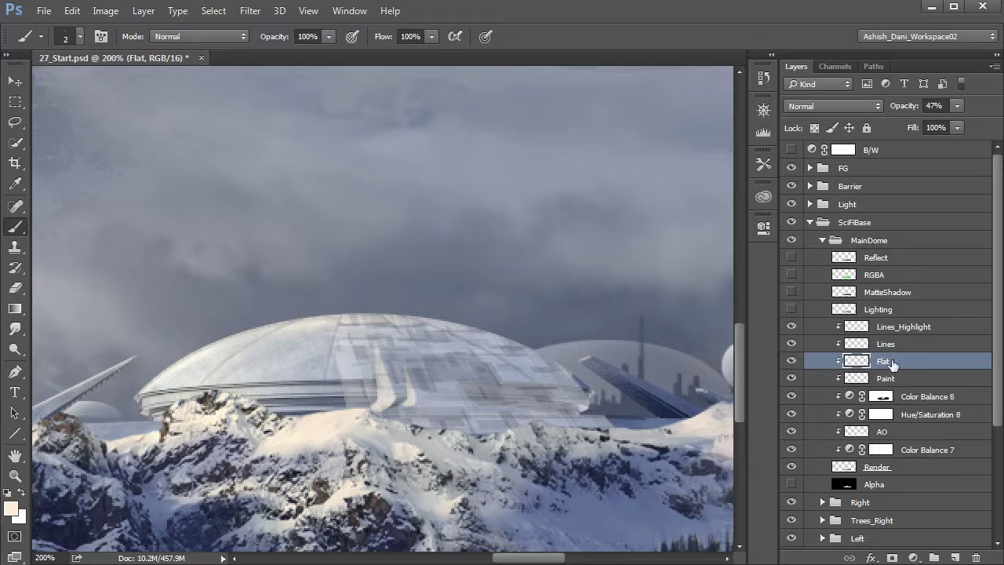
Step: Rename the Flat layer to PatternA_01
double_click(883, 363)
type("PatternA_01")
key("Return")
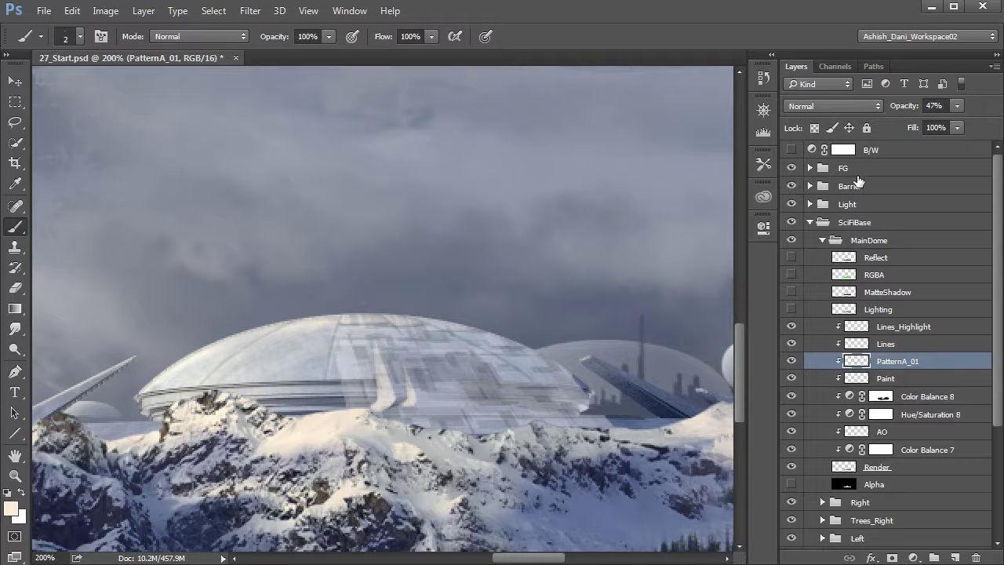
Step: Show the RGBA ID layer and merge a new black-filled layer into it as a backing
left_click(844, 275)
left_click(791, 274)
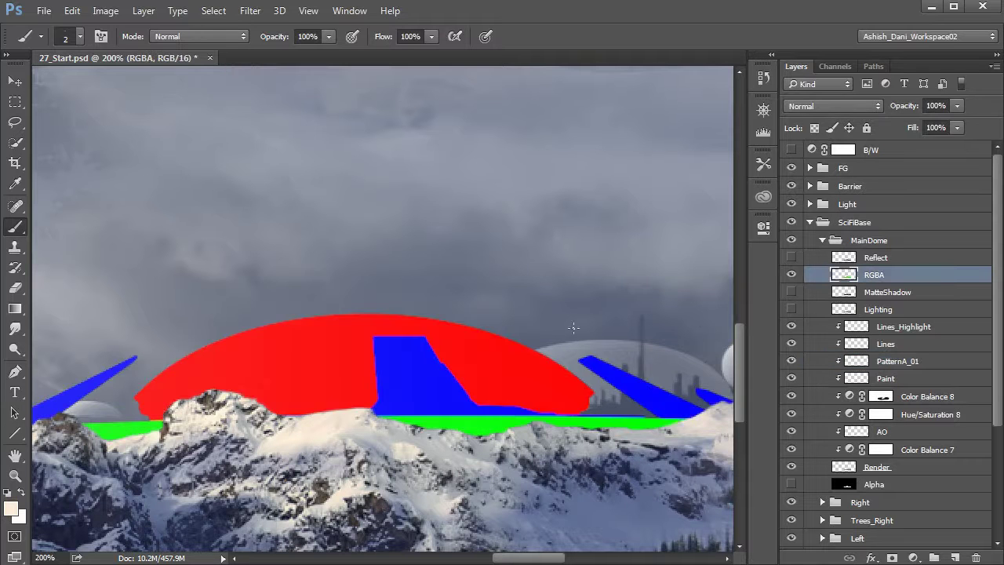
left_click(886, 292)
left_click(954, 558)
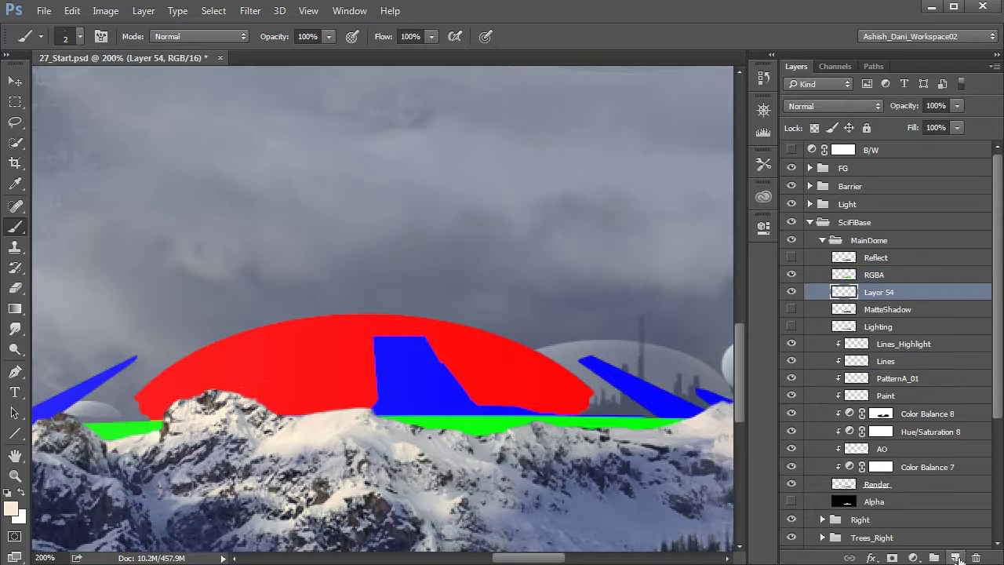
key("d")
key("alt+BackSpace")
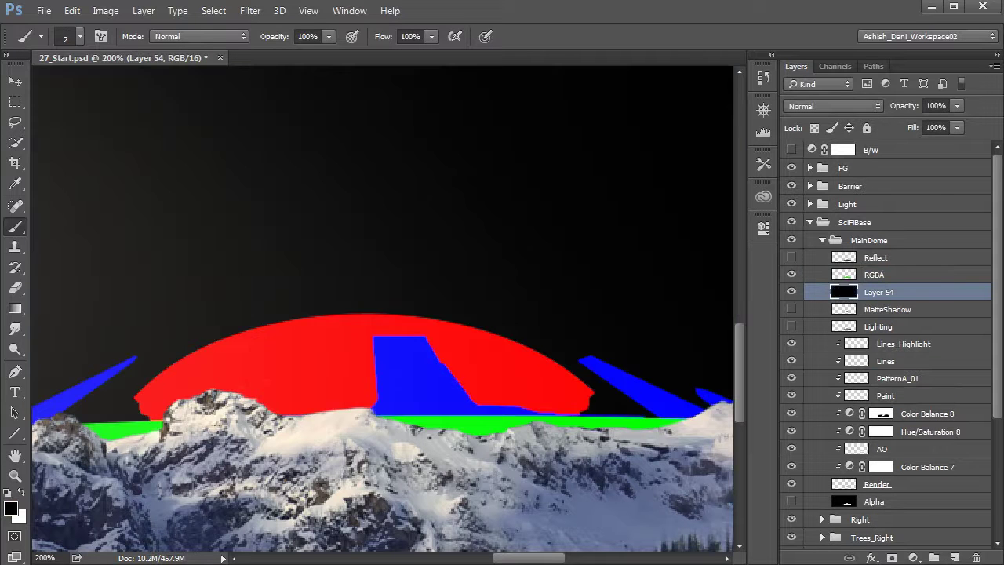
left_click(851, 280)
left_click(850, 294, "shift")
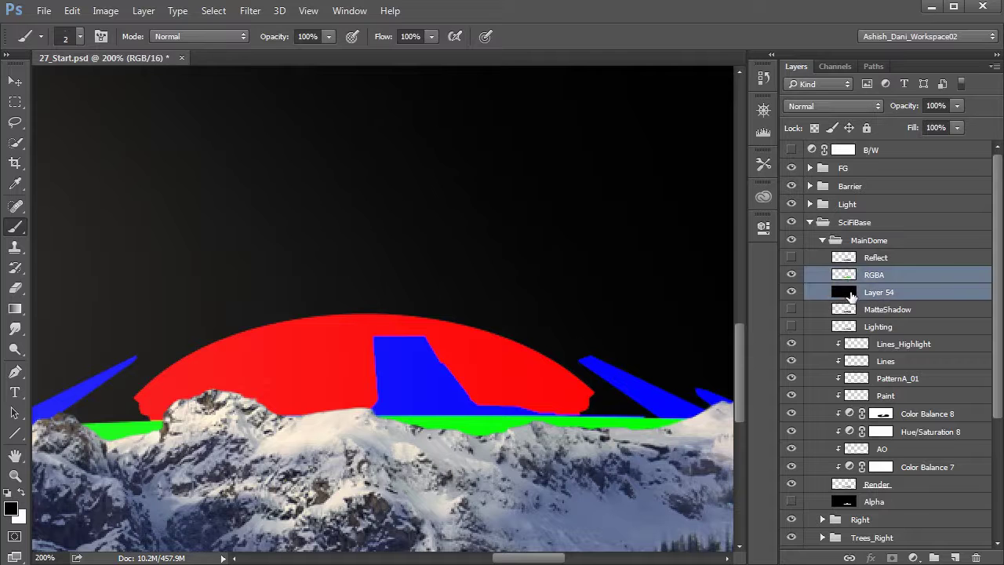
key("ctrl+e")
Step: Move RGBA to the top of the stack and load its Blue channel as a selection
left_click_drag(853, 282, 830, 157)
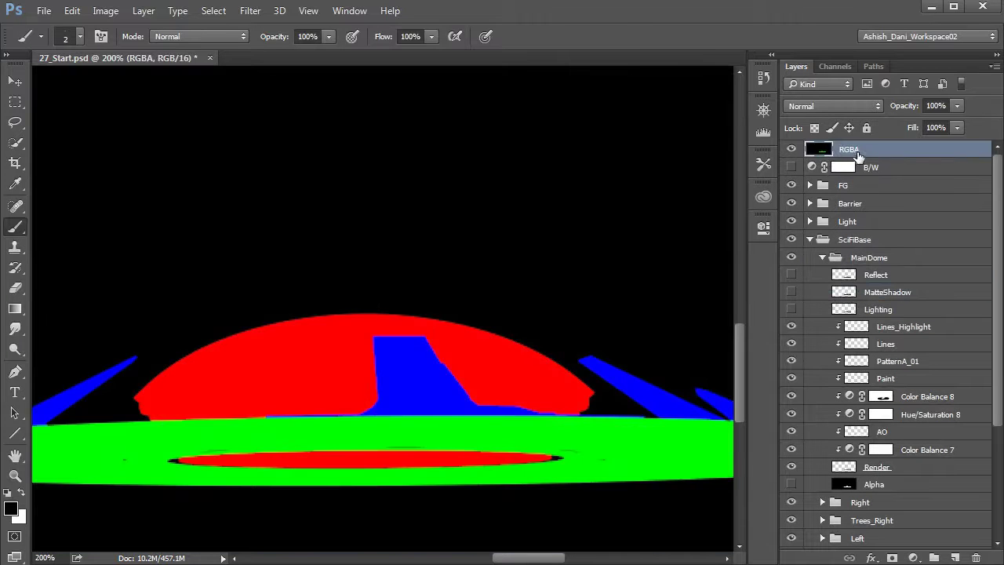
left_click(790, 150)
left_click(790, 150)
left_click(835, 66)
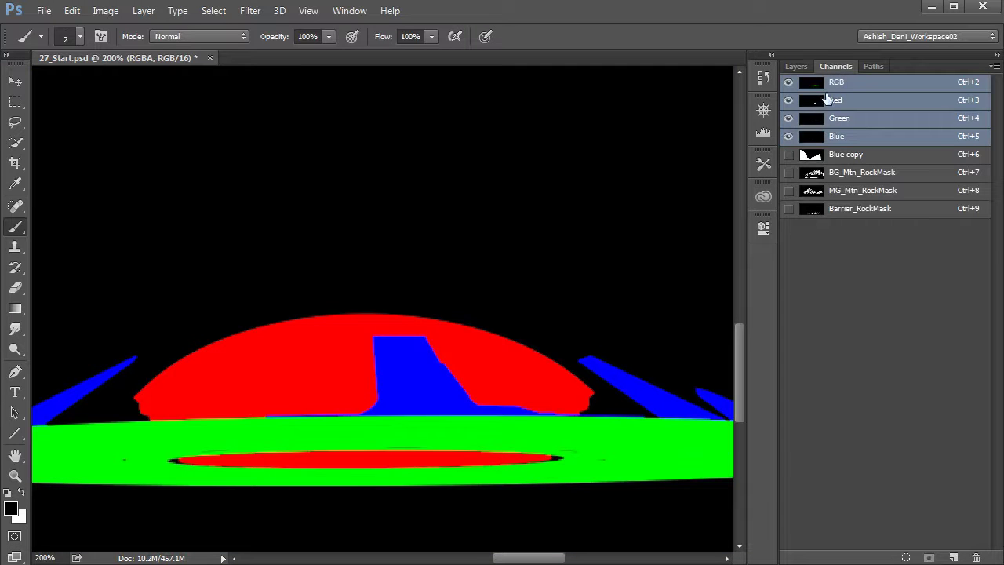
left_click(813, 138, "ctrl")
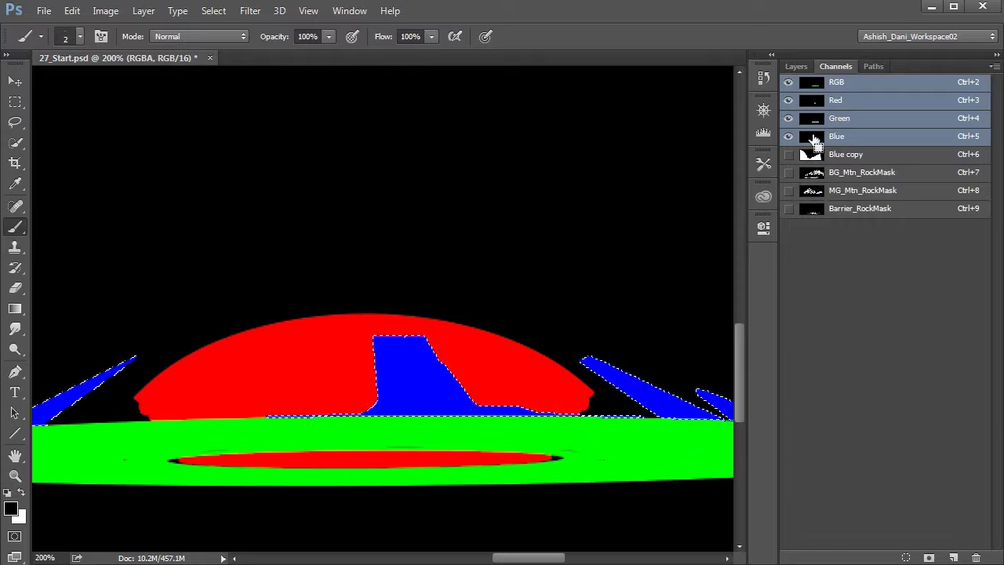
left_click(796, 66)
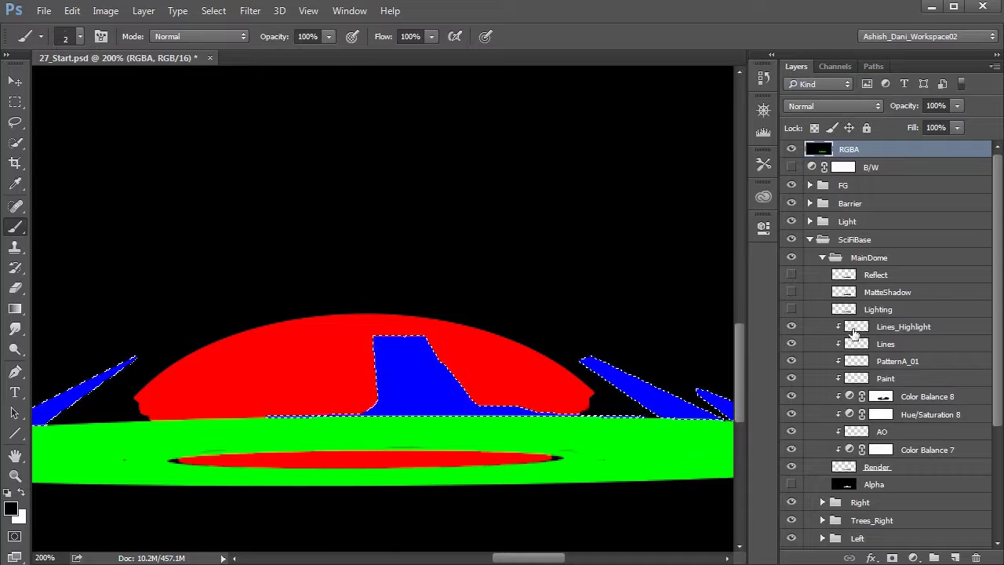
Step: Hide RGBA and add a layer mask to PatternA_01 from the blue selection
left_click(857, 361)
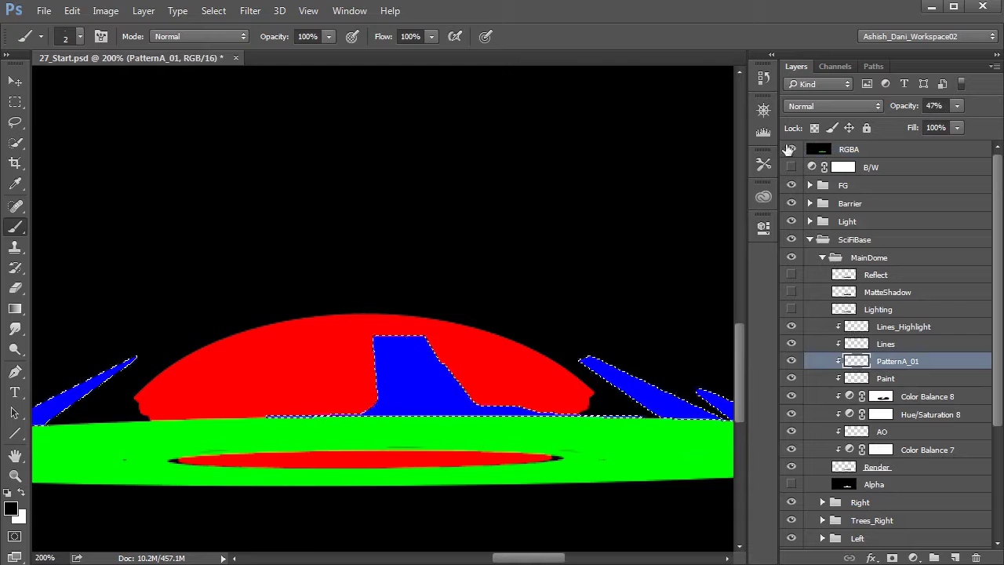
left_click(790, 149)
left_click(892, 557)
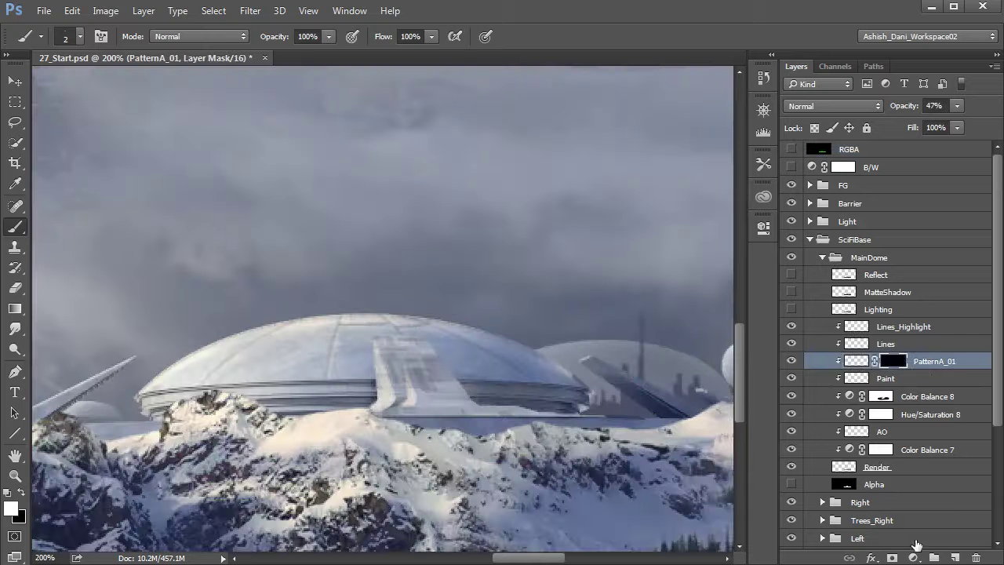
Step: Blend PatternA_01 in Multiply mode at about 42% opacity
left_click(855, 361)
left_click(833, 106)
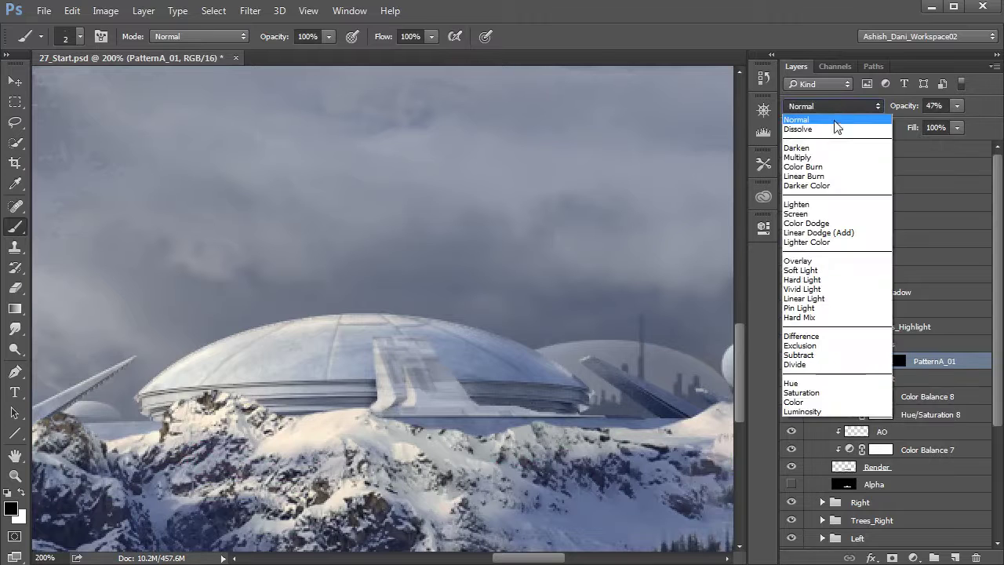
left_click(829, 157)
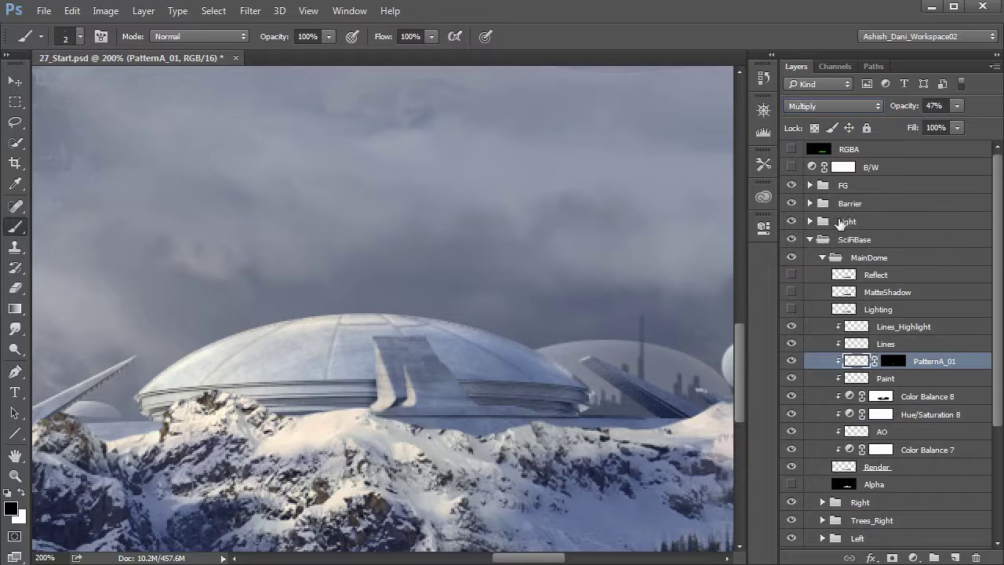
key("Down")
key("Down")
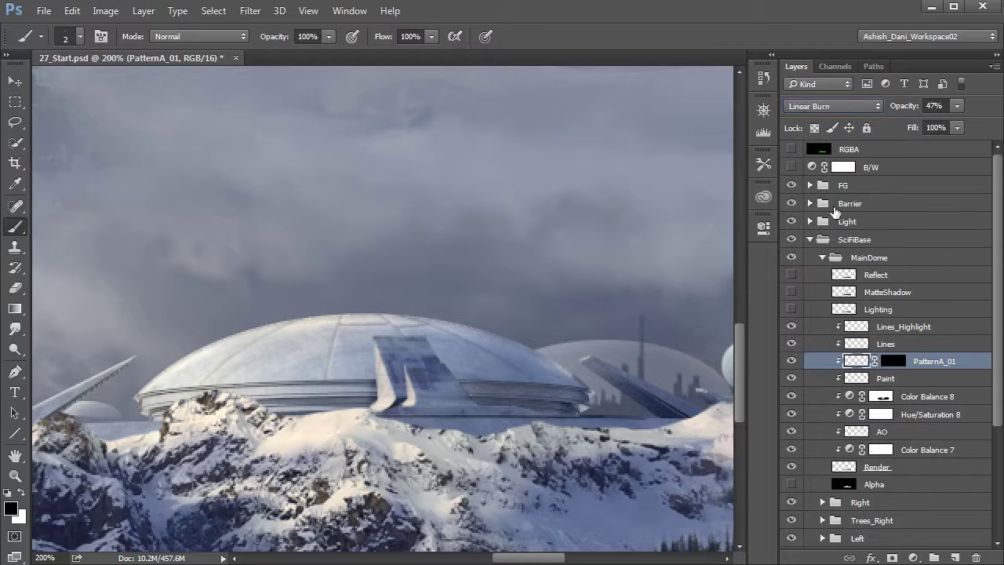
key("Down")
key("Down")
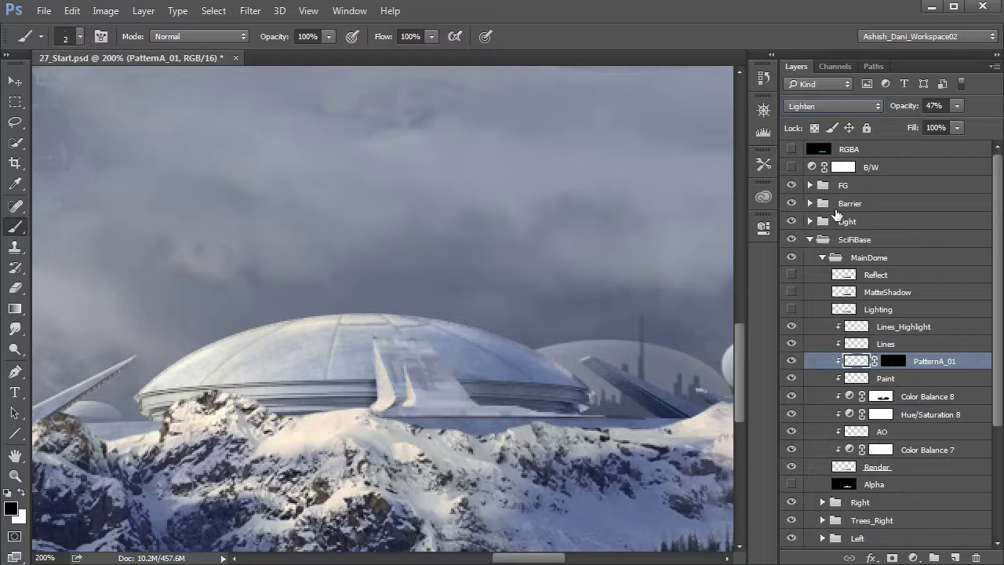
key("Down")
key("Down")
key("Down")
key("Down")
key("Down")
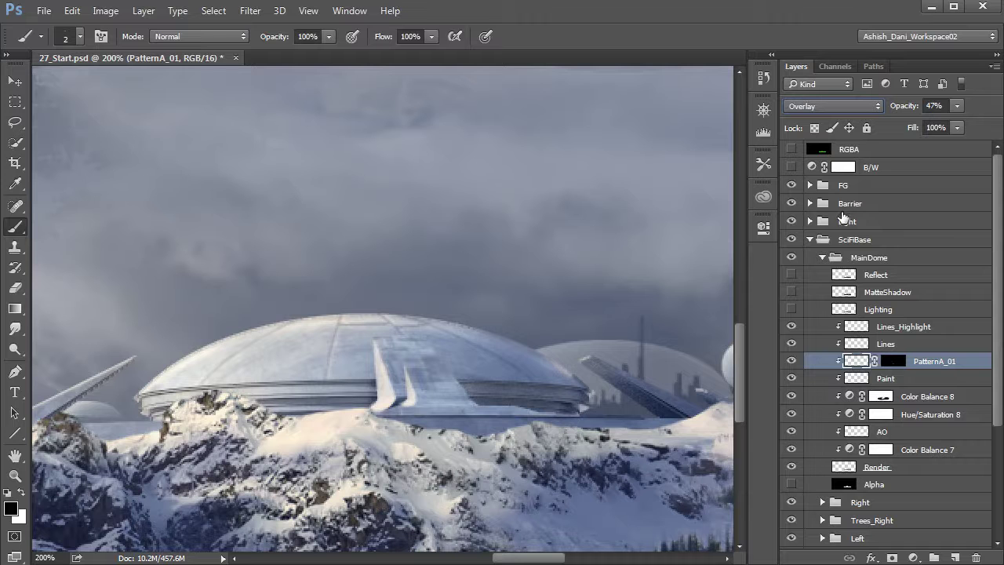
left_click(825, 105)
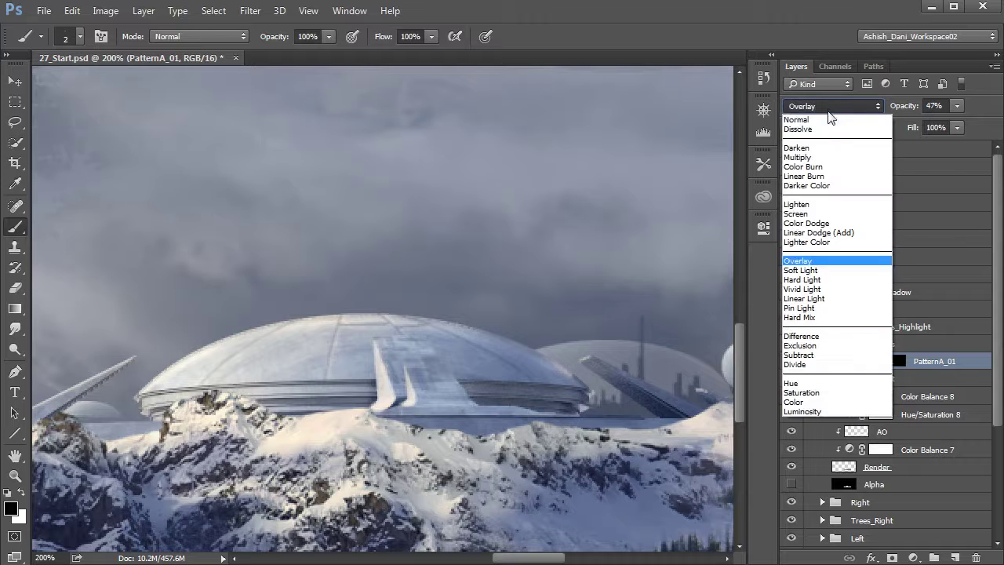
left_click(820, 165)
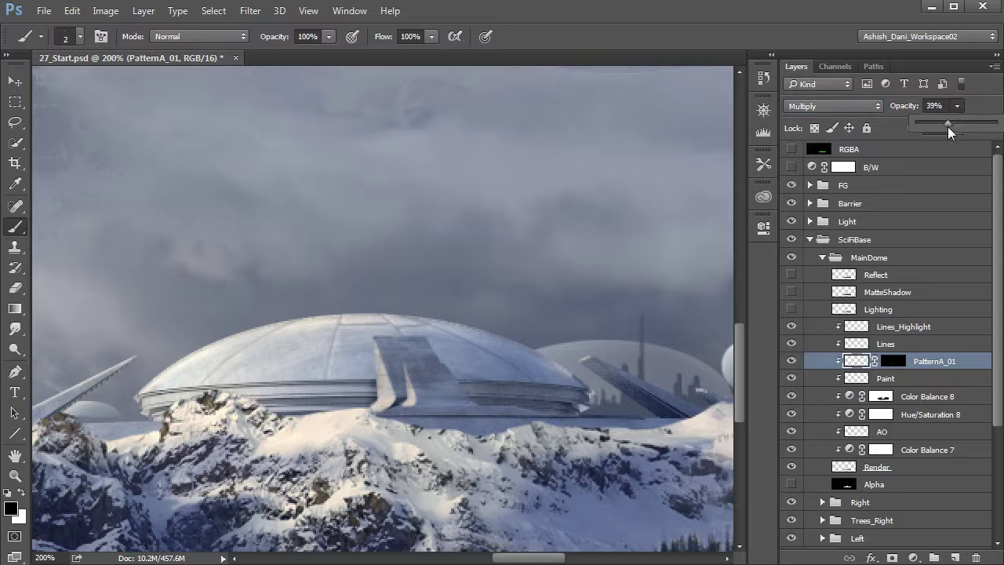
left_click_drag(947, 126, 956, 126)
left_click(861, 361)
Step: Show the RGBA pass, inspect its Red and Green channels, return to RGB, and hide RGBA again
left_click(818, 149)
left_click(790, 149)
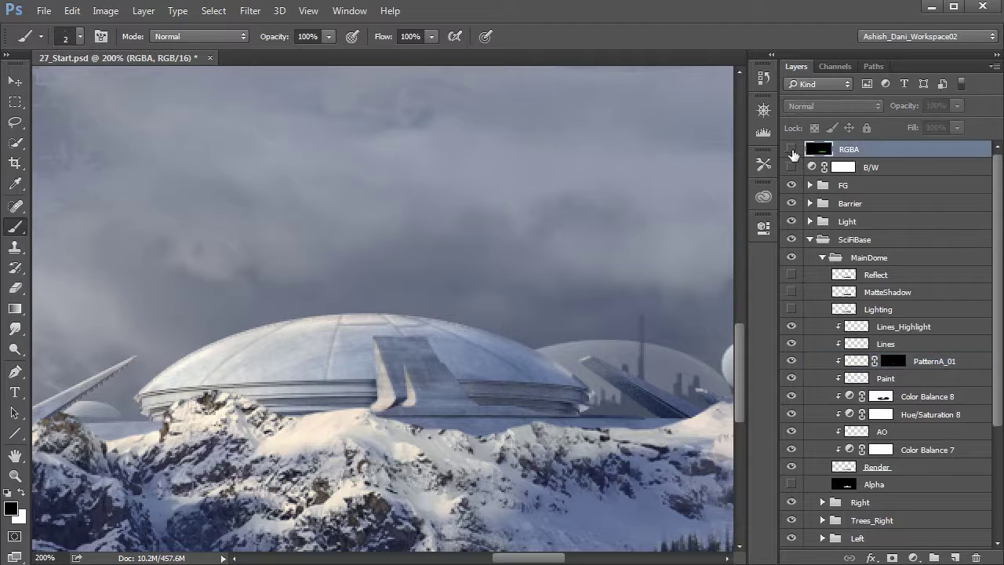
left_click(836, 66)
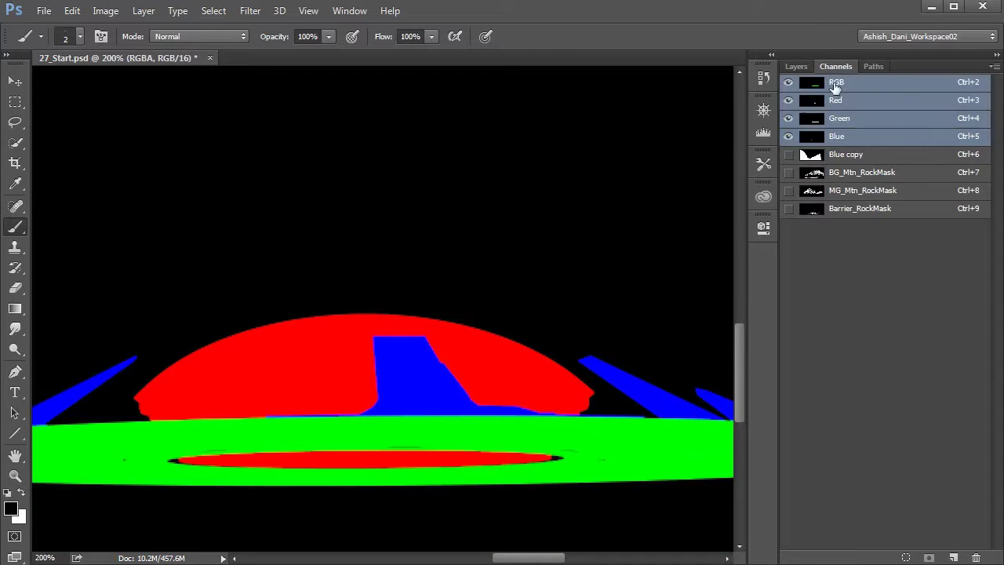
left_click(788, 100)
left_click(788, 101)
left_click(788, 119)
left_click(788, 118)
left_click(810, 101)
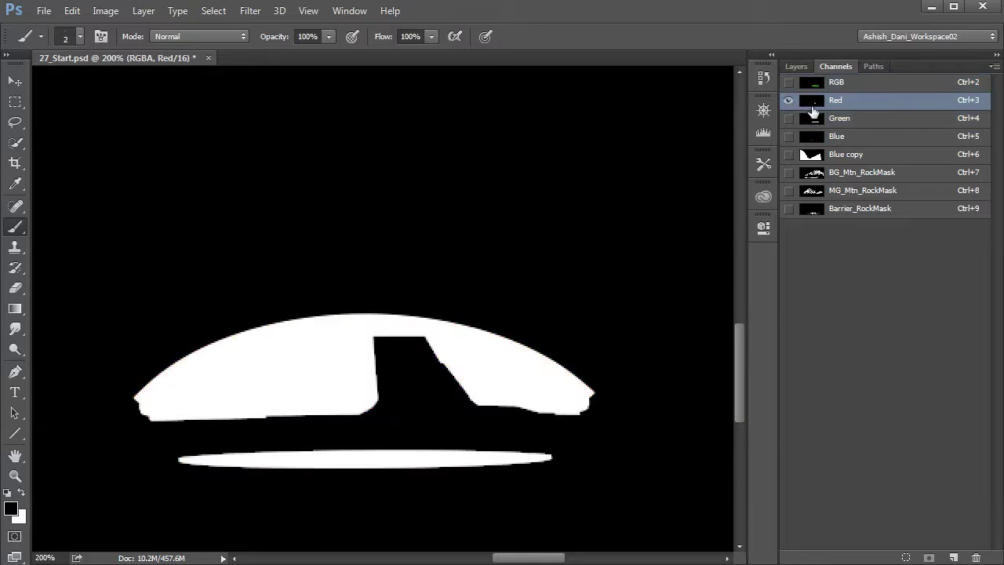
left_click(788, 82)
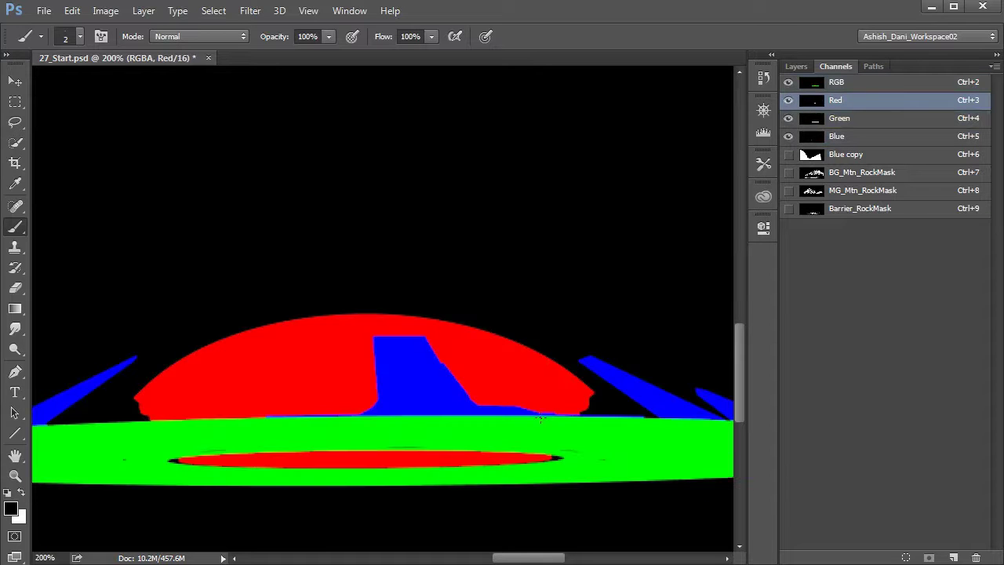
left_click(819, 83)
left_click(796, 67)
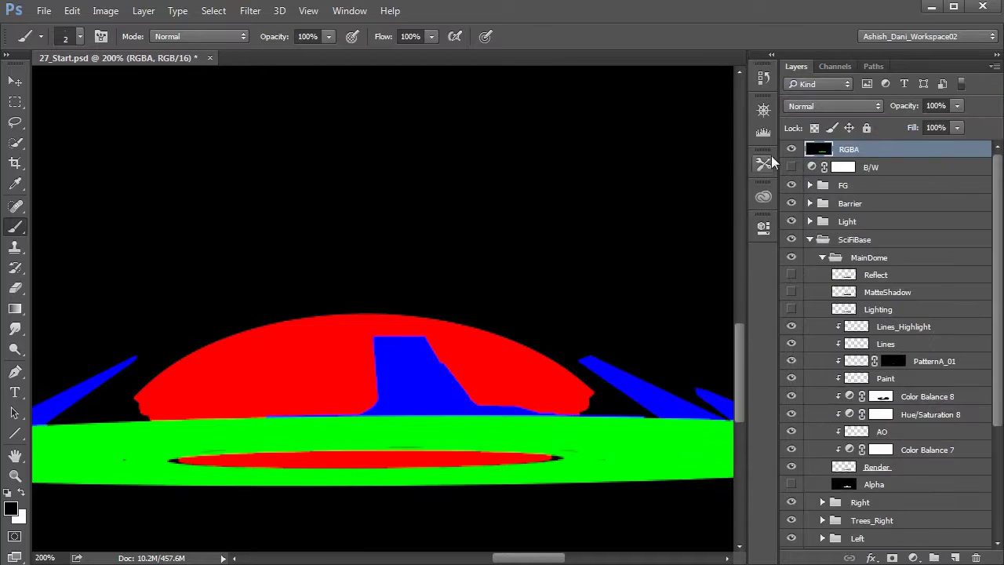
left_click(791, 149)
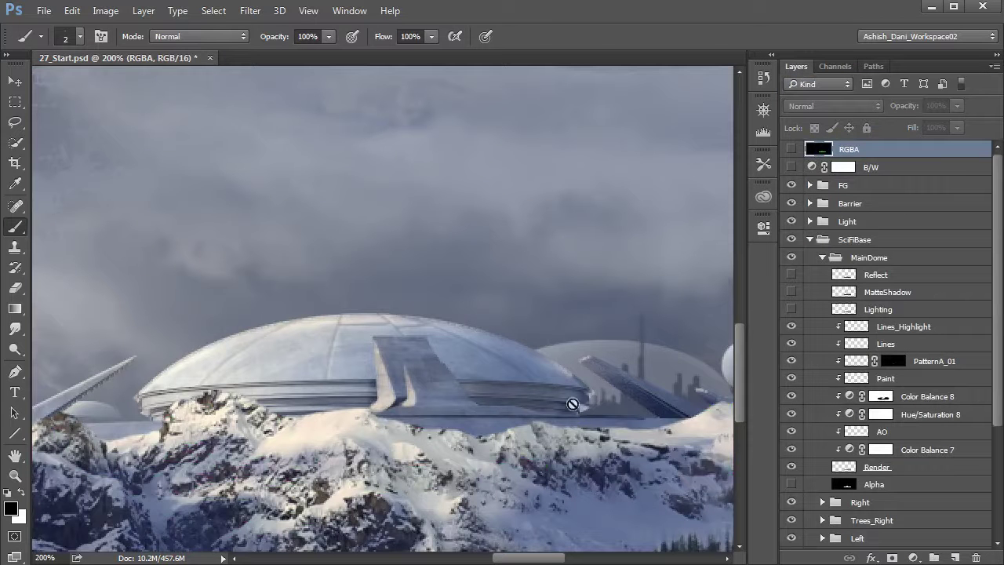
Step: Show the Reflect layer, clip it above PatternA_01, and blend it as Linear Dodge (Add)
key("v")
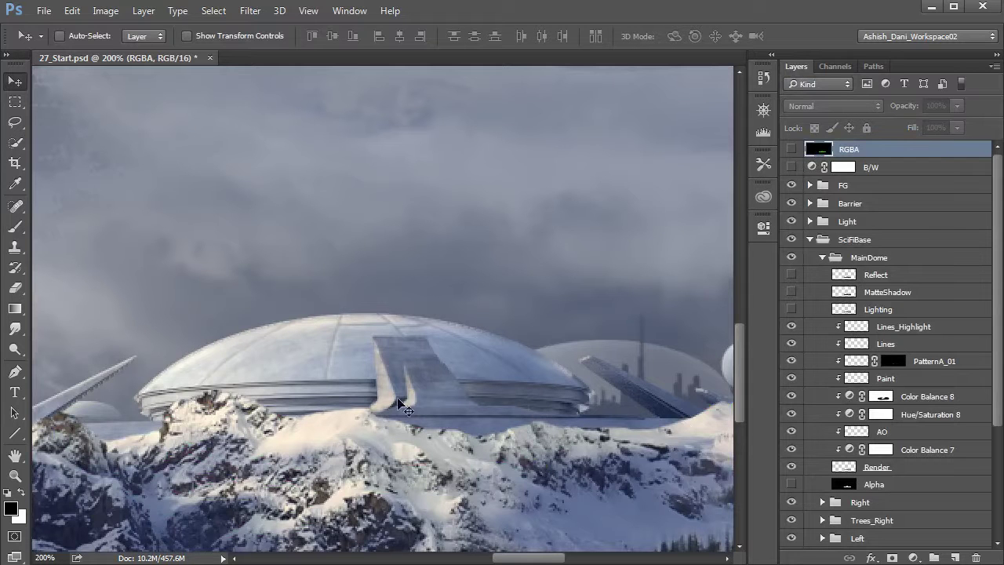
left_click(807, 282)
left_click(790, 275)
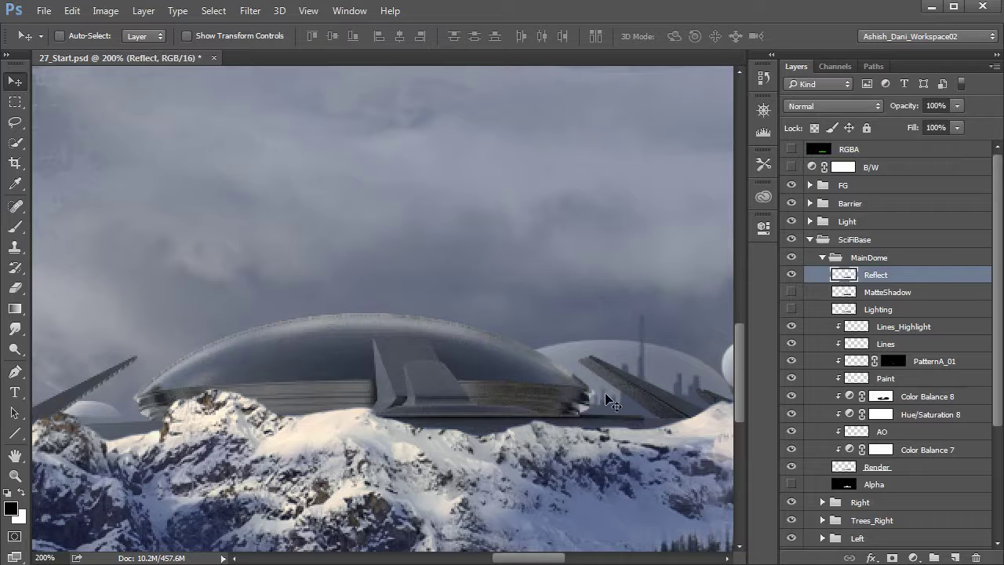
left_click_drag(847, 274, 914, 355)
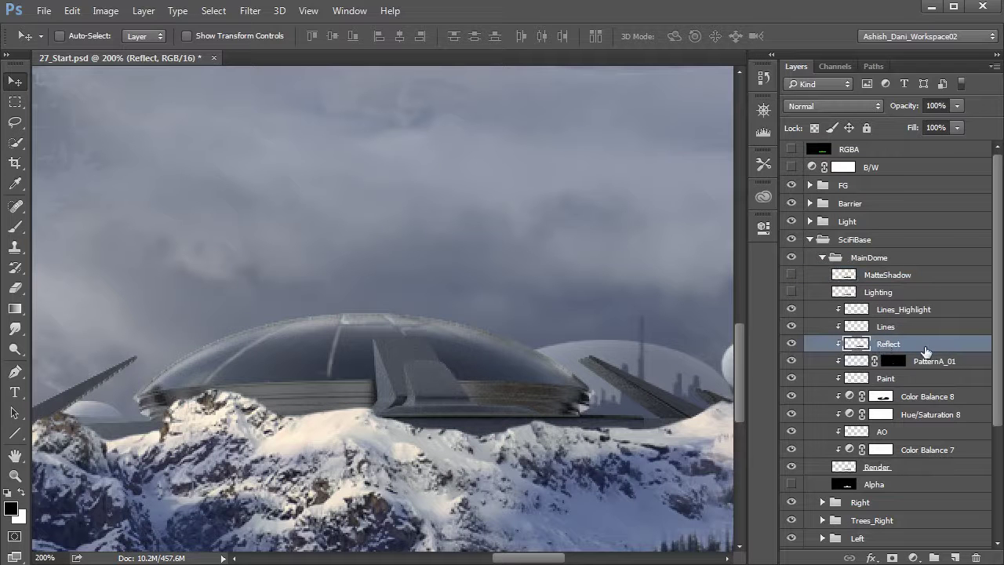
left_click(832, 106)
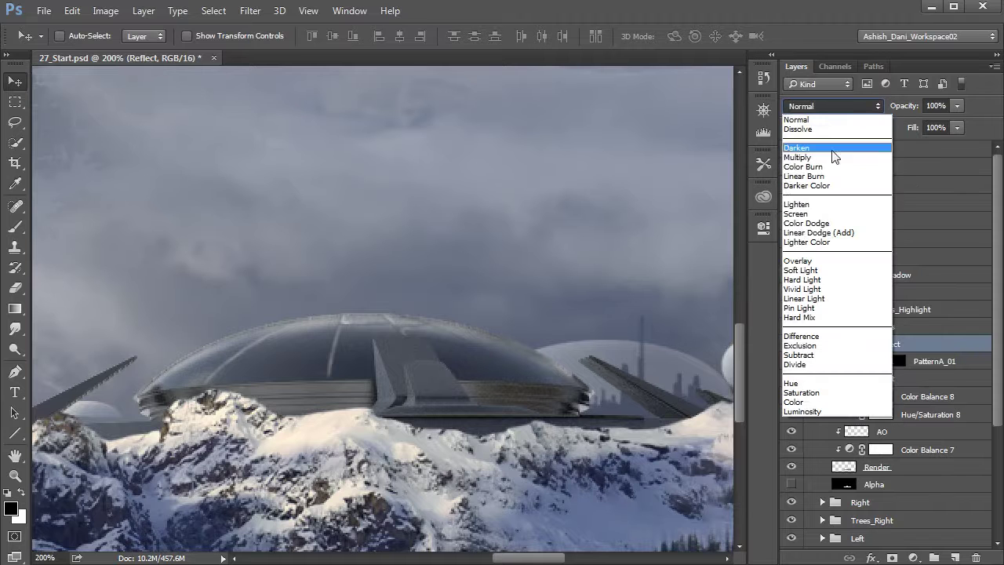
left_click(835, 232)
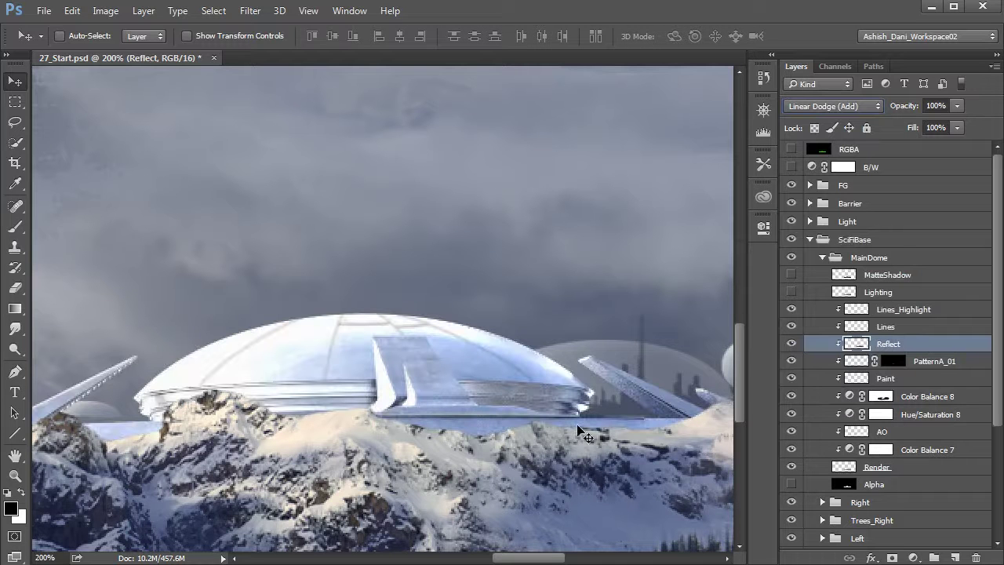
Step: Give Reflect an inverted black layer mask and pick the SoftRound_Pressure brush preset
left_click(893, 557)
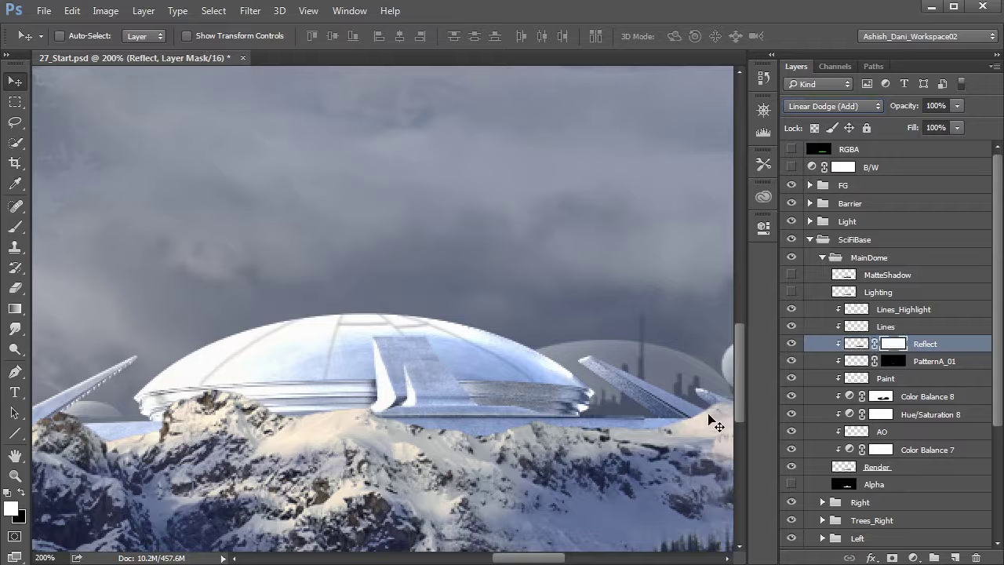
key("ctrl+i")
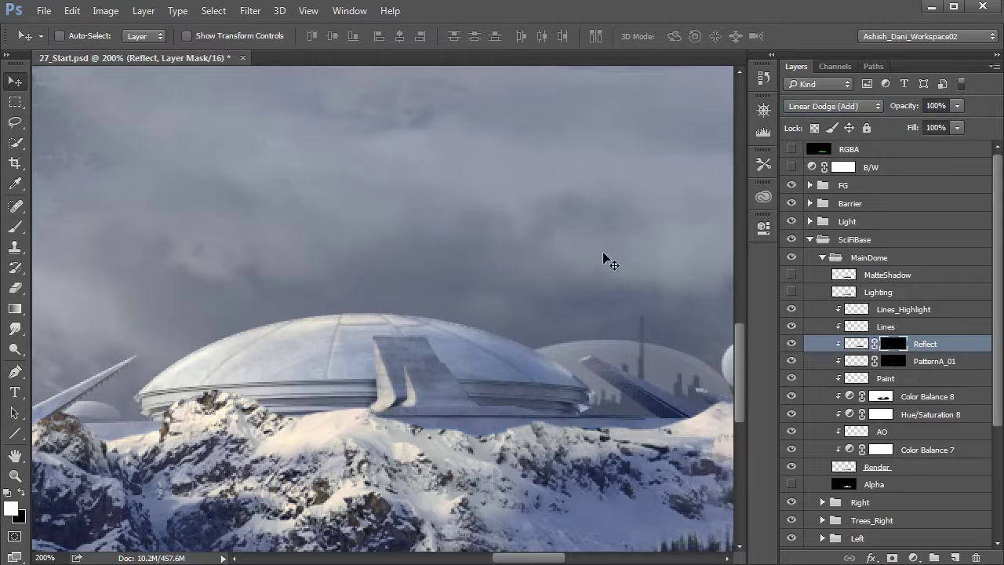
left_click(763, 164)
key("b")
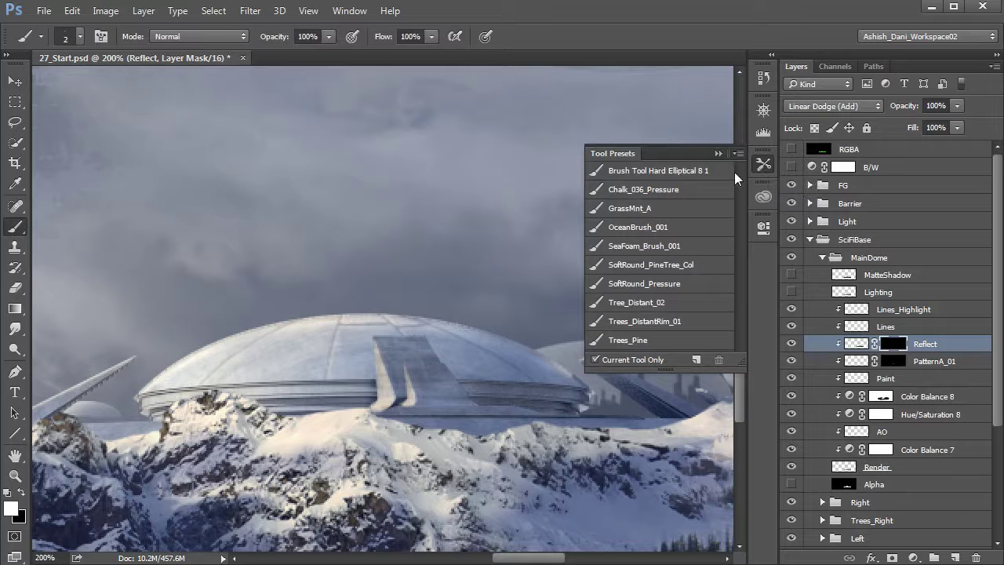
left_click(661, 284)
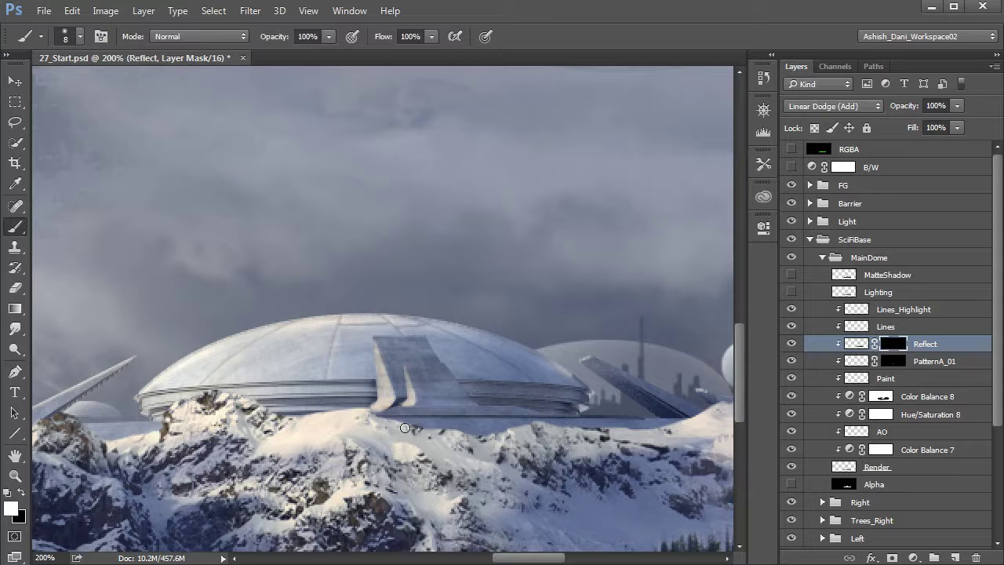
Step: Adjust the brush size (13, 2, then 11) while zooming in on the dome's right side
left_click_drag(405, 427, 431, 450)
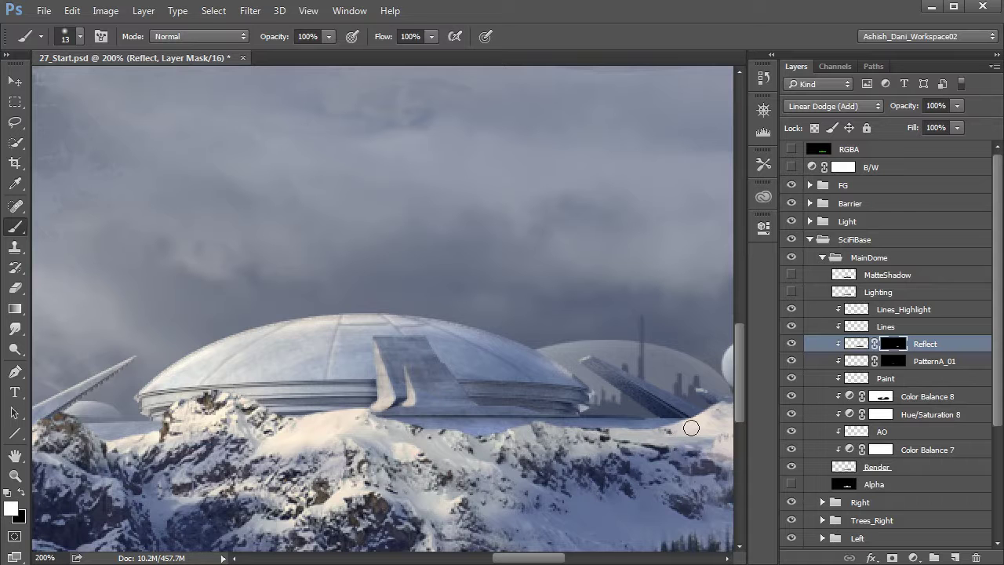
left_click_drag(516, 393, 505, 402)
key("ctrl+plus")
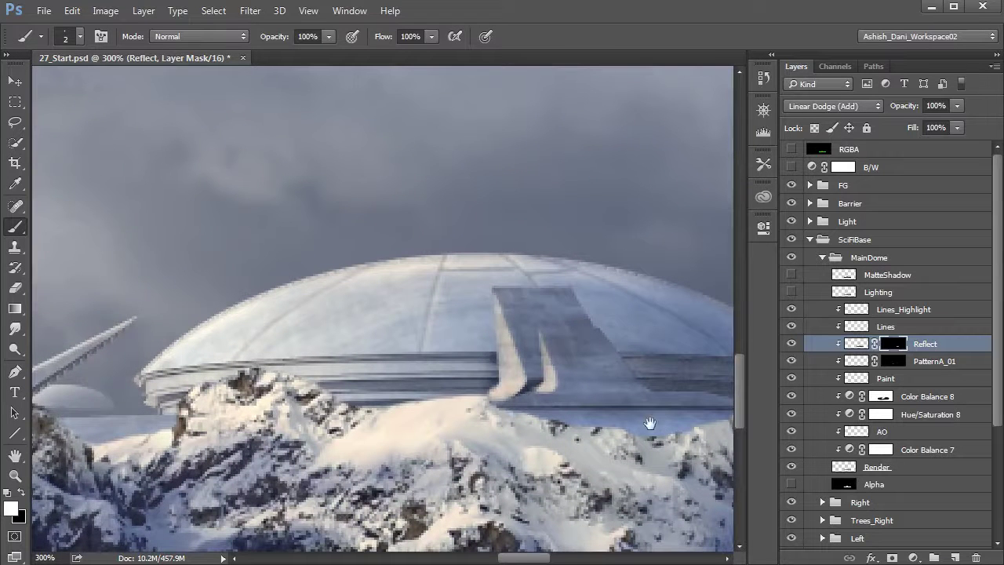
left_click_drag(649, 423, 540, 427)
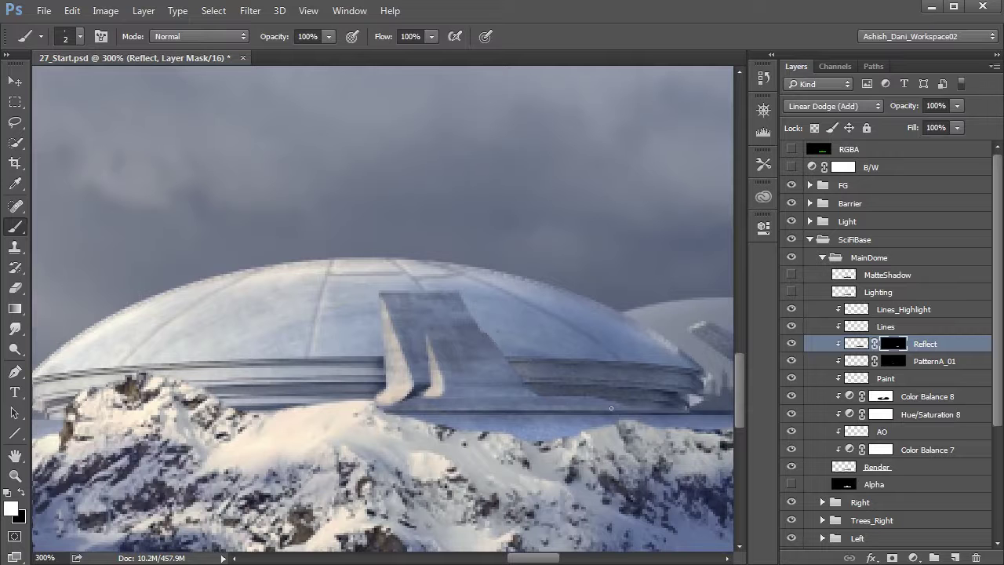
scroll(594, 417, "right", 5)
left_click_drag(520, 404, 567, 395)
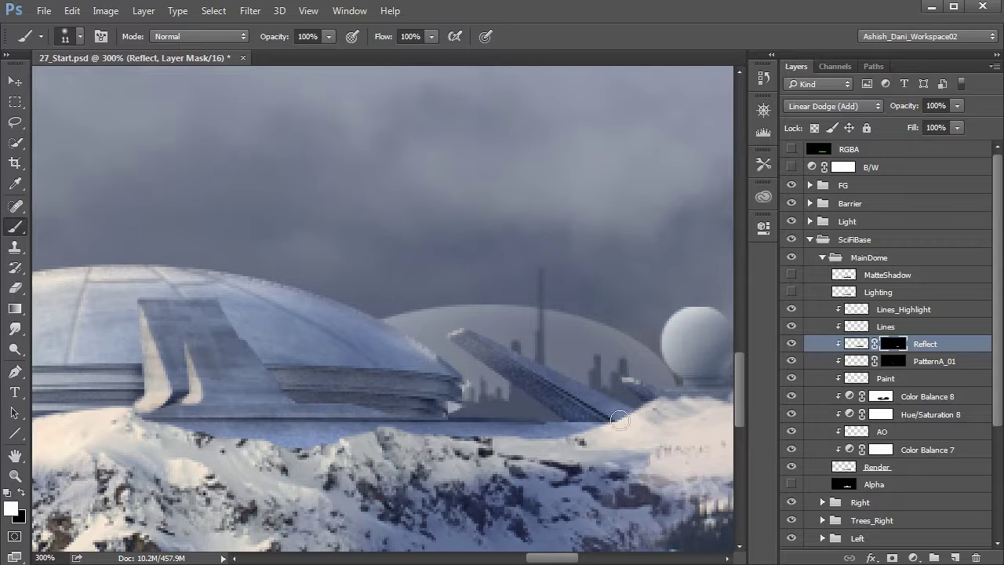
Step: Pan across the main dome and the left-side domes and spires
left_click_drag(436, 455, 565, 458)
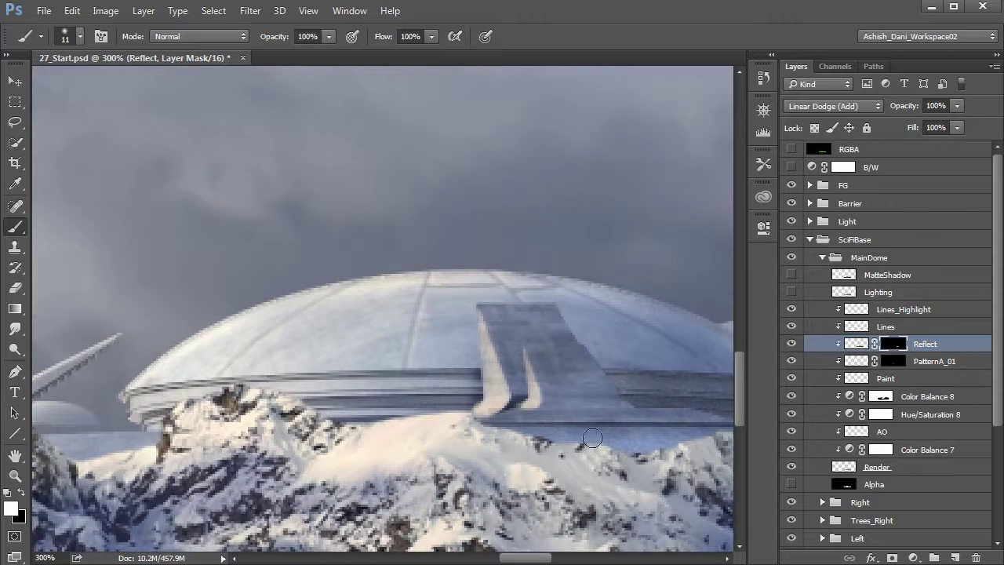
left_click_drag(365, 444, 387, 460)
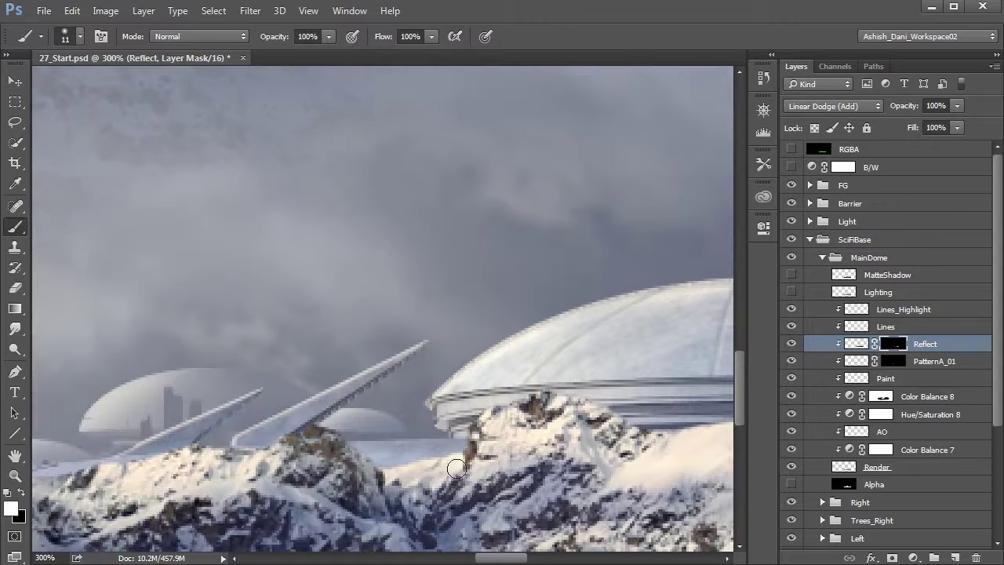
left_click_drag(427, 463, 621, 454)
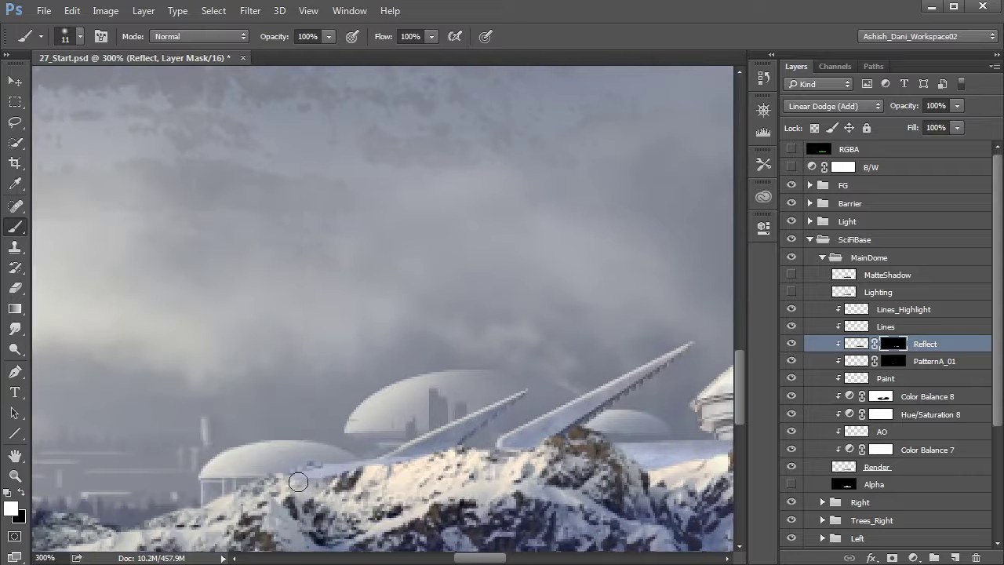
scroll(338, 476, "right", 5)
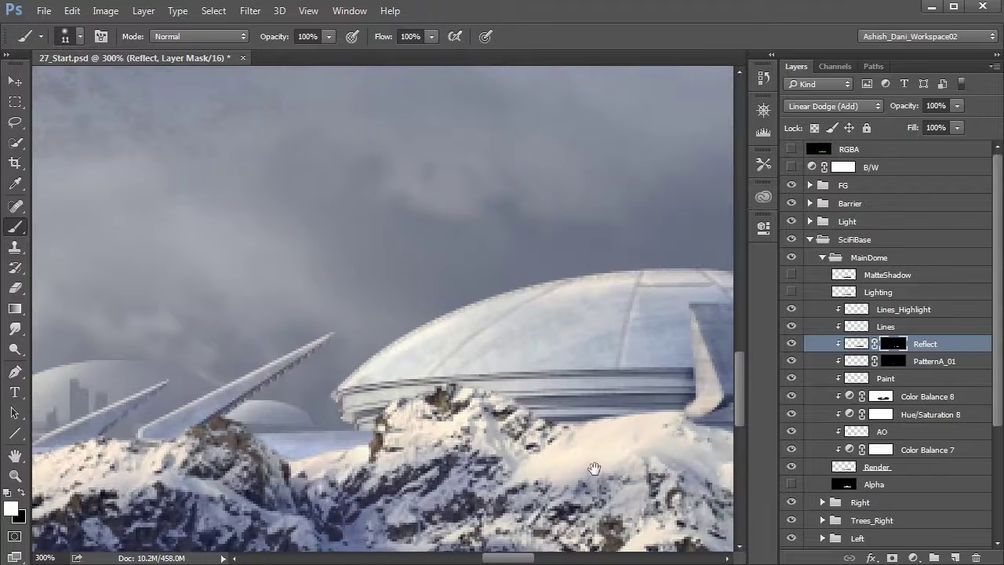
scroll(338, 476, "right", 5)
scroll(678, 447, "right", 4)
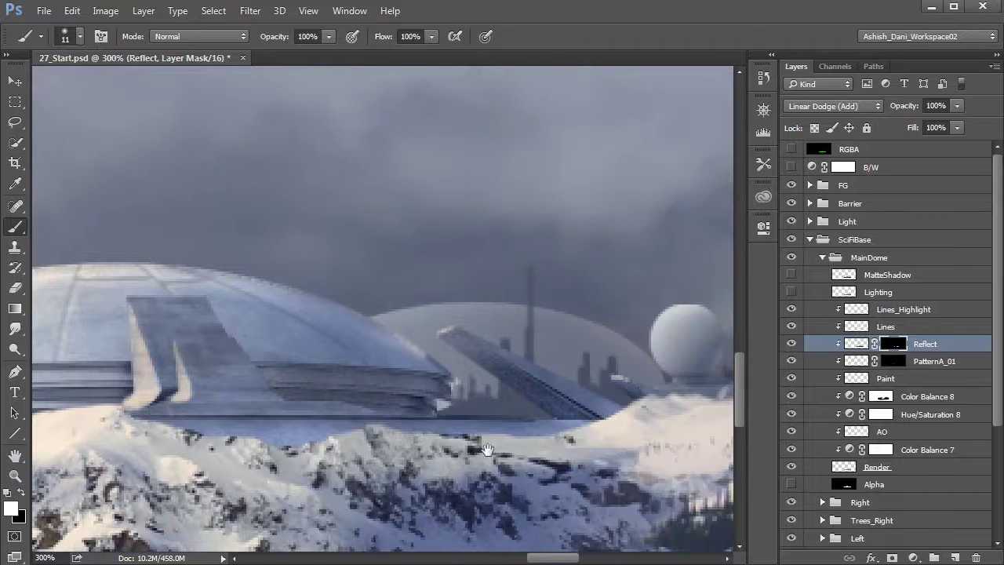
scroll(615, 466, "left", 4)
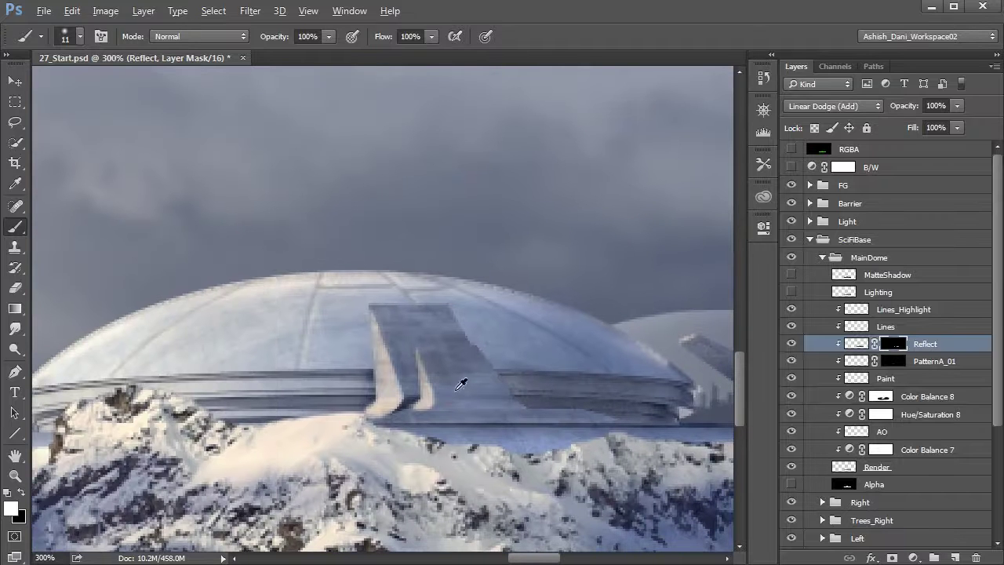
Step: Shrink the brush to size 5, then zoom out to view the whole mountain scene
right_click(460, 384, "alt")
scroll(627, 405, "right", 1)
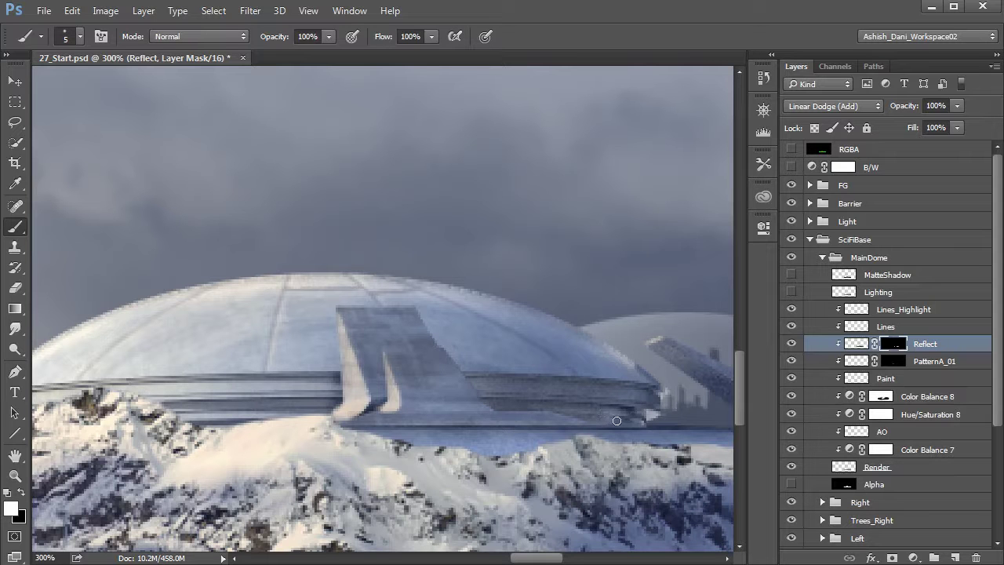
key("ctrl+minus")
key("ctrl+minus")
key("ctrl+minus")
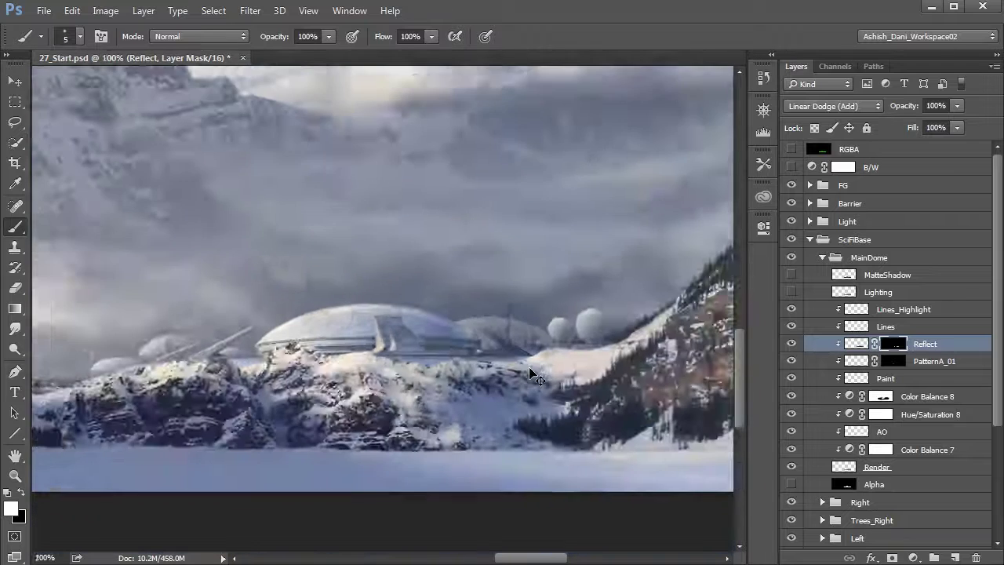